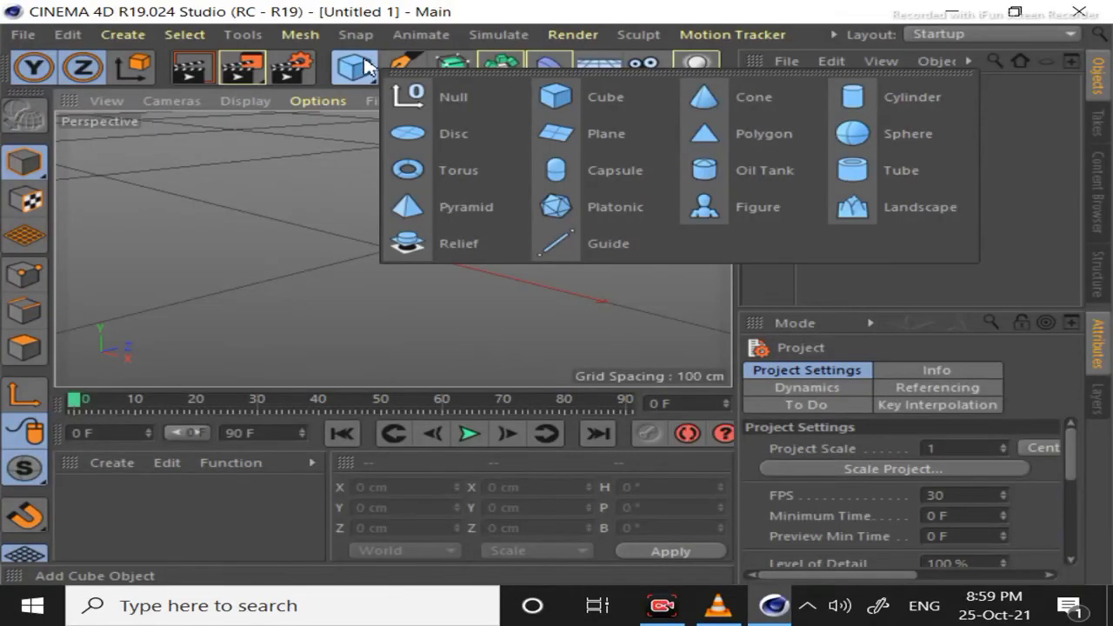
Add a sphere with a 20 cm radius and 20 segments.
click(855, 137)
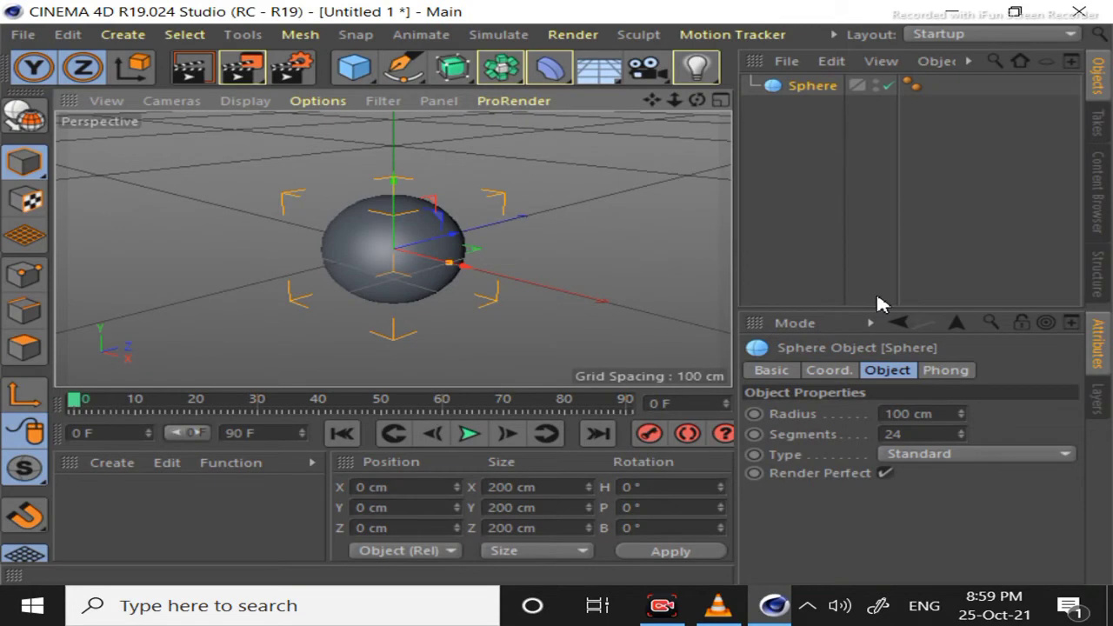
click(911, 415)
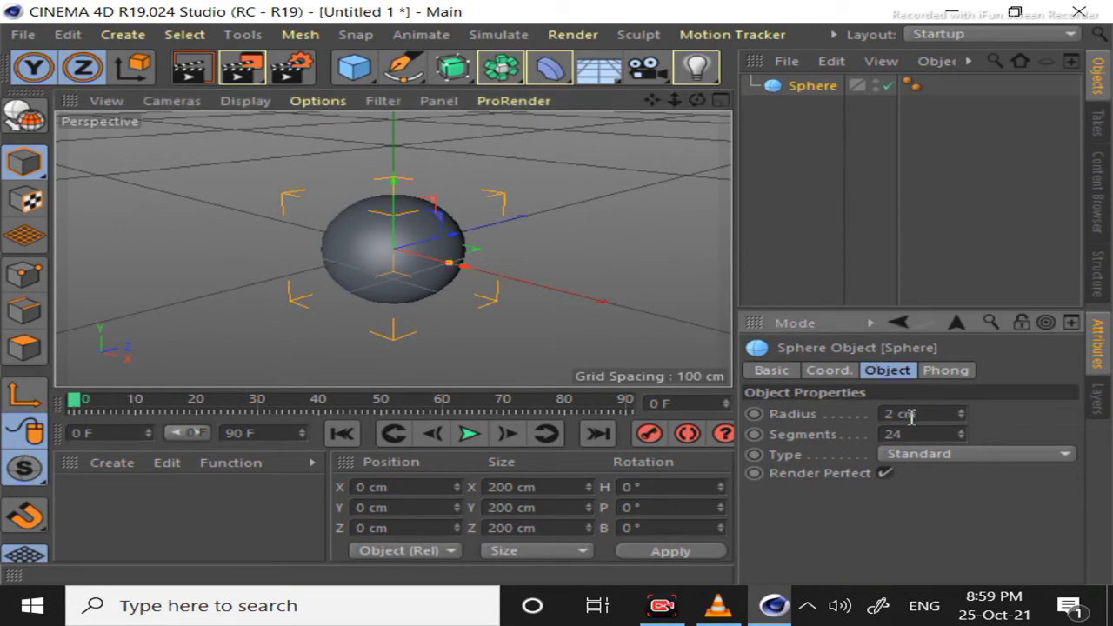
text(20)
click(943, 437)
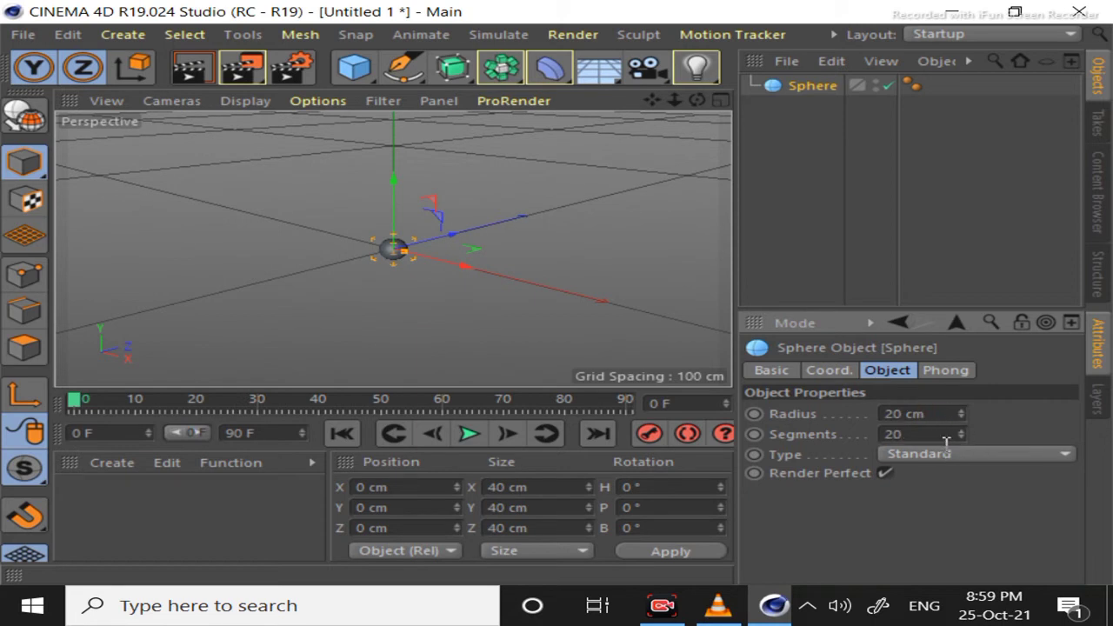
Give the sphere a Rigid Body dynamics tag and paste one copy of it.
right_click(822, 87)
mouse_move(539, 189)
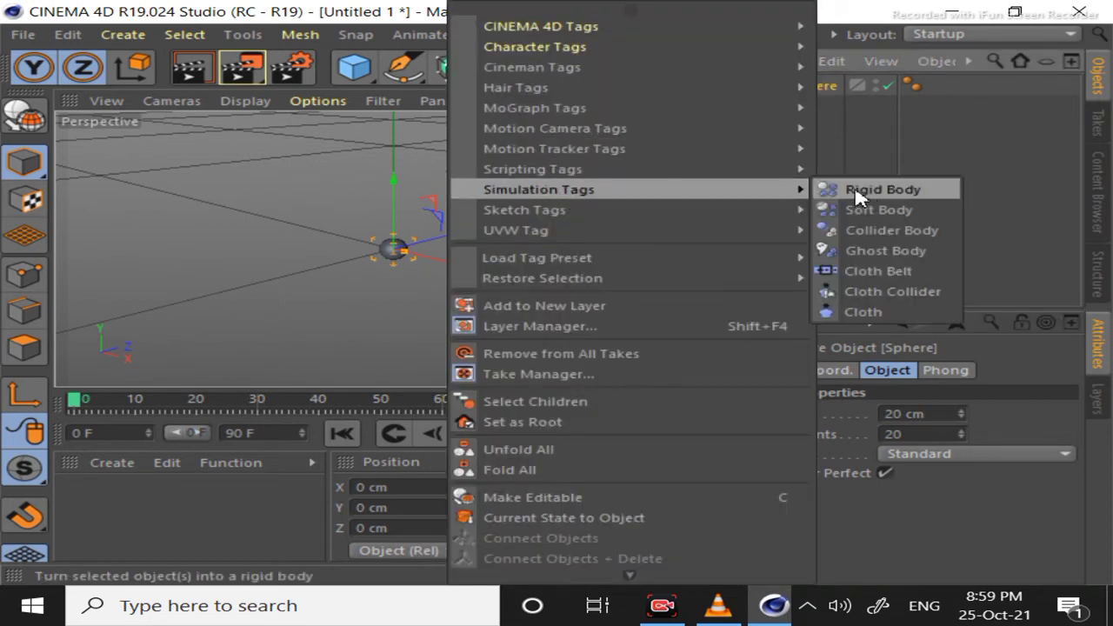
click(866, 189)
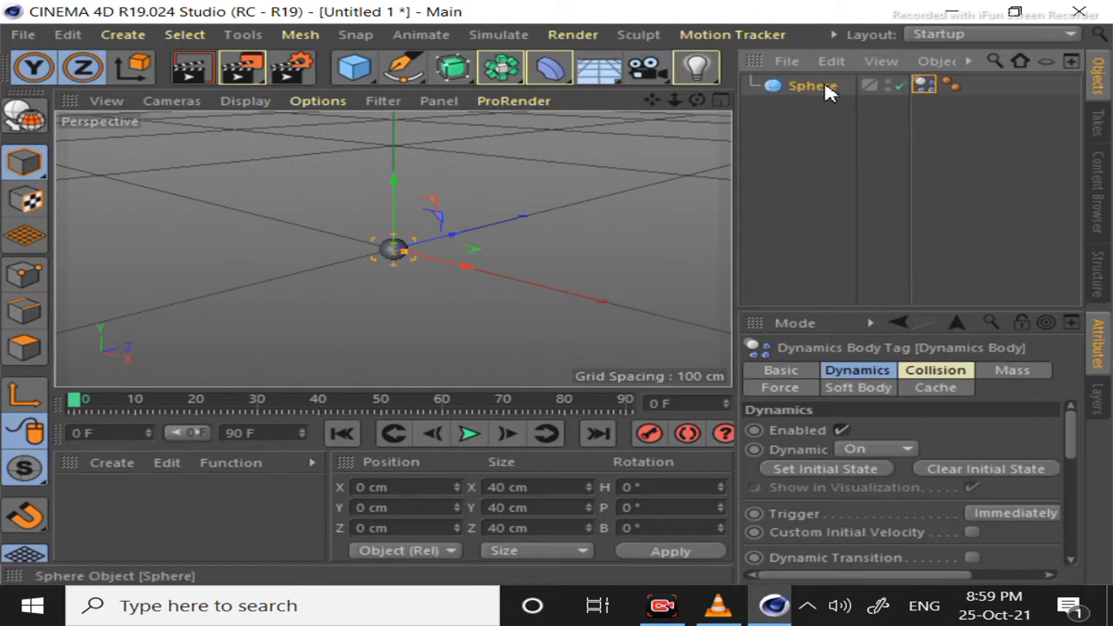
click(67, 35)
click(65, 150)
click(68, 35)
click(102, 174)
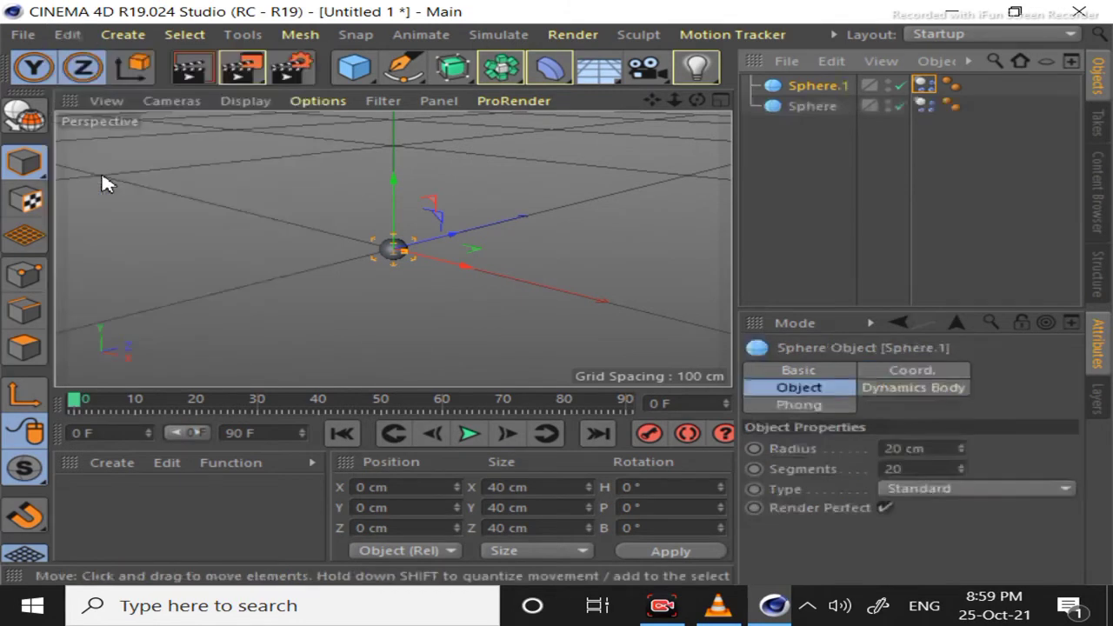
Copy both spheres and paste them twice to make six, Sphere through Sphere.5.
drag(862, 184, 764, 84)
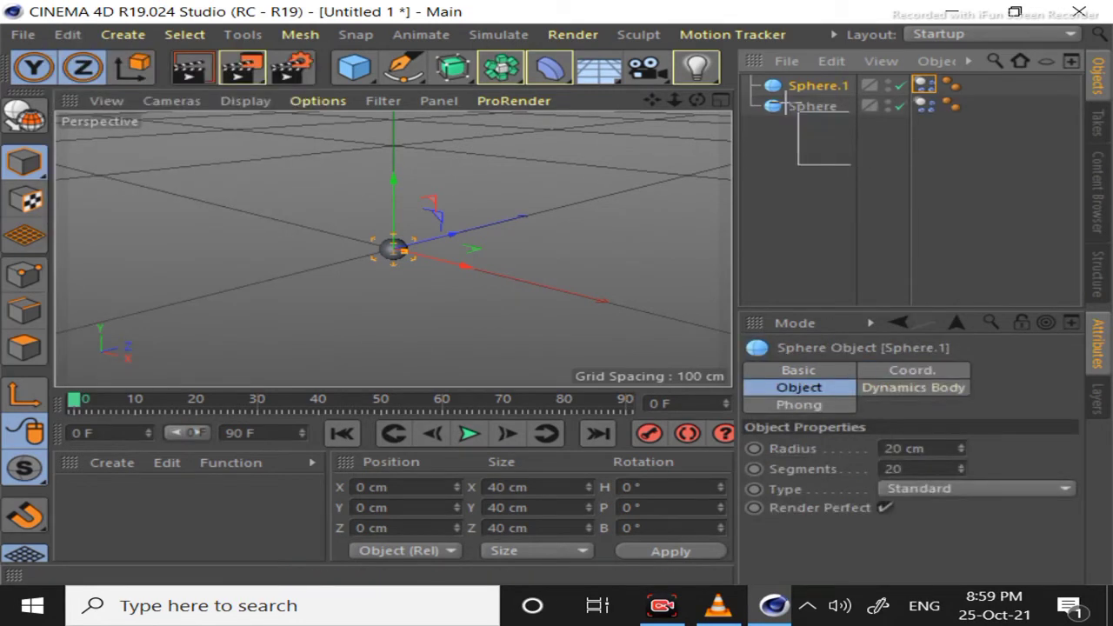
click(68, 35)
click(117, 116)
click(69, 34)
click(101, 174)
click(69, 35)
click(111, 174)
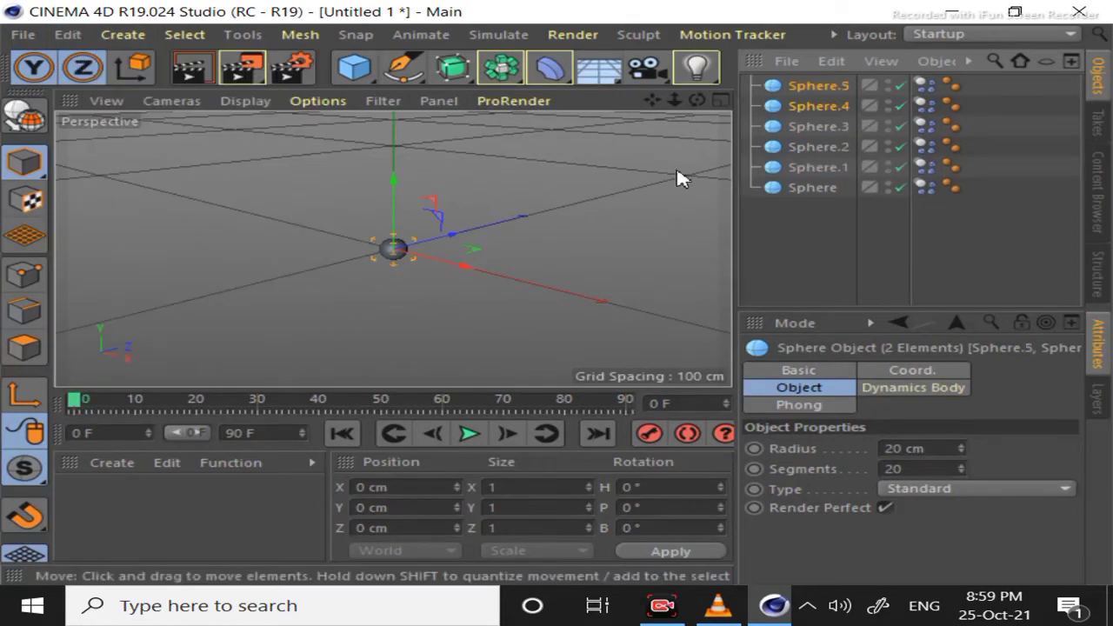
click(848, 242)
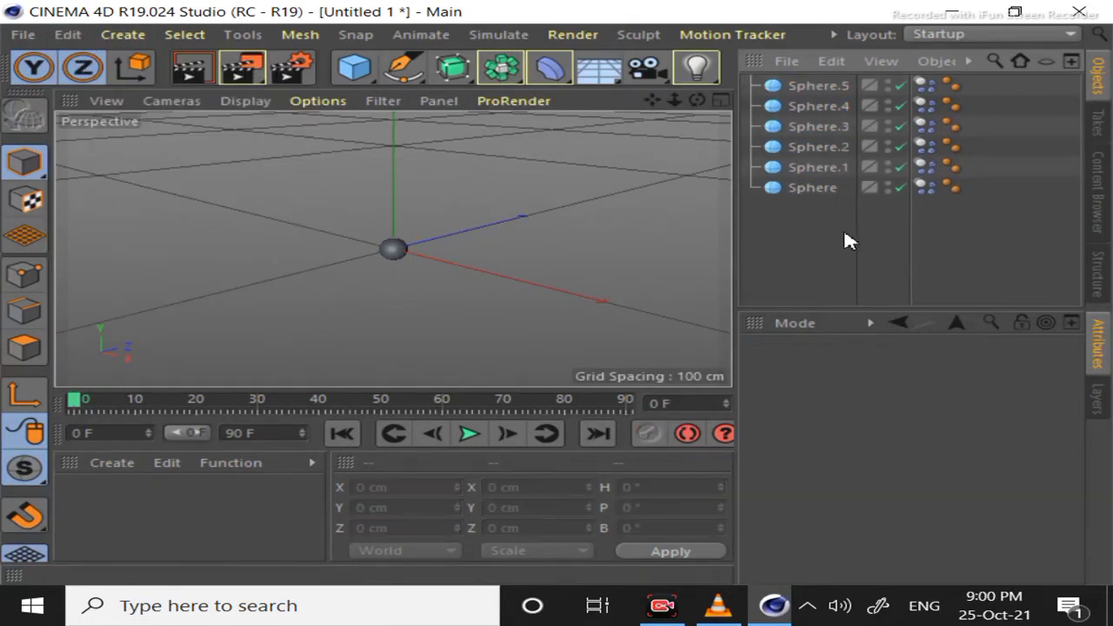
Add a particle Emitter rotated to P 90° and nest all six spheres under it.
click(501, 38)
mouse_move(501, 114)
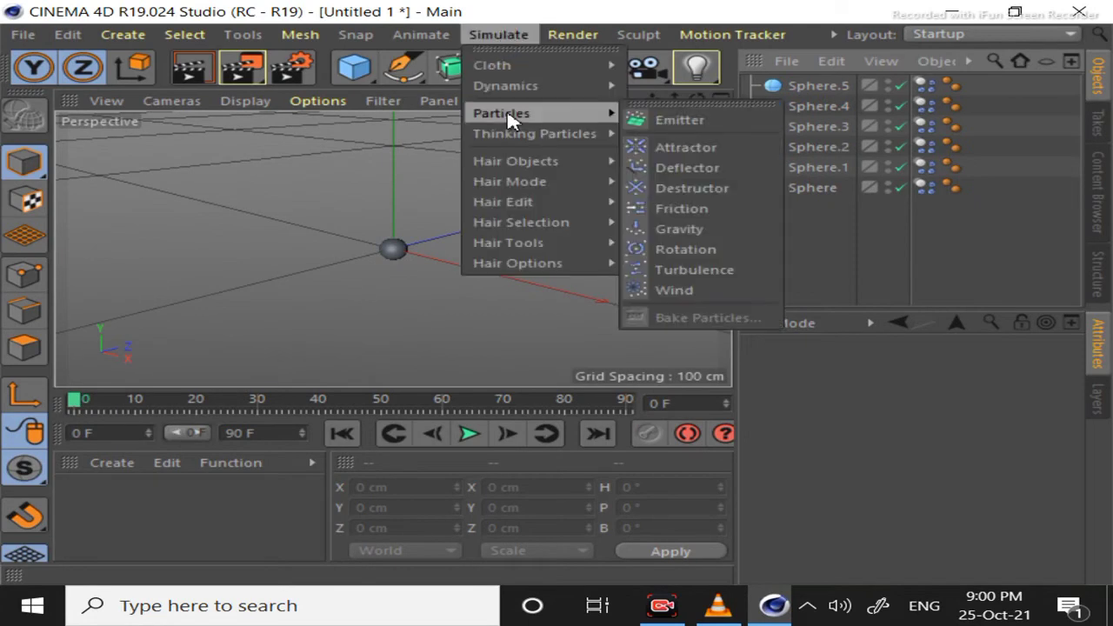
click(721, 118)
click(623, 512)
text(90)
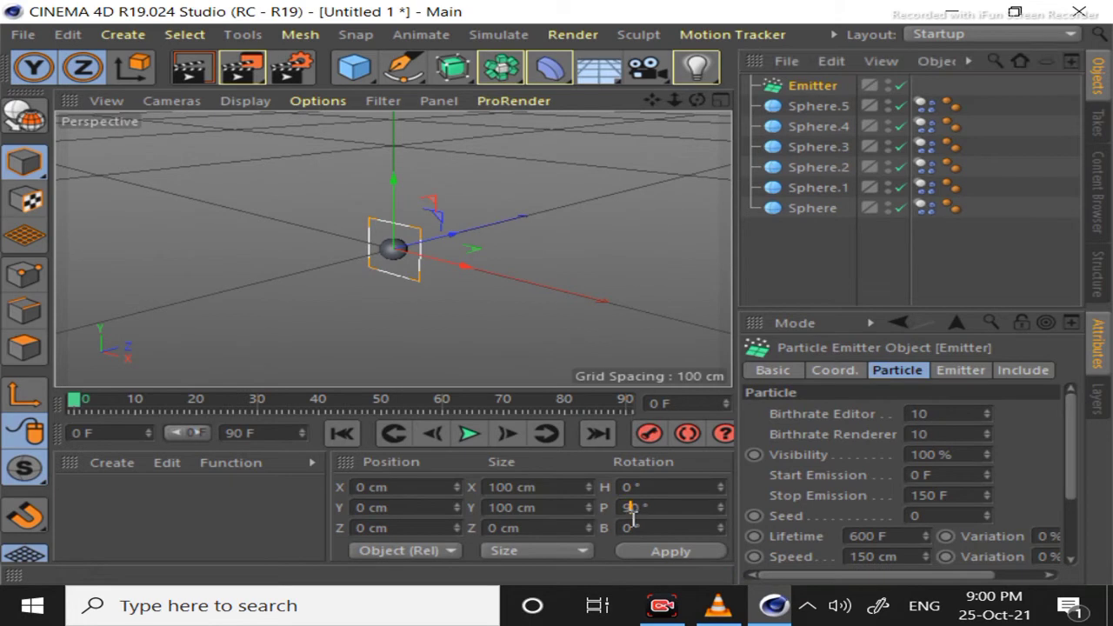
click(688, 554)
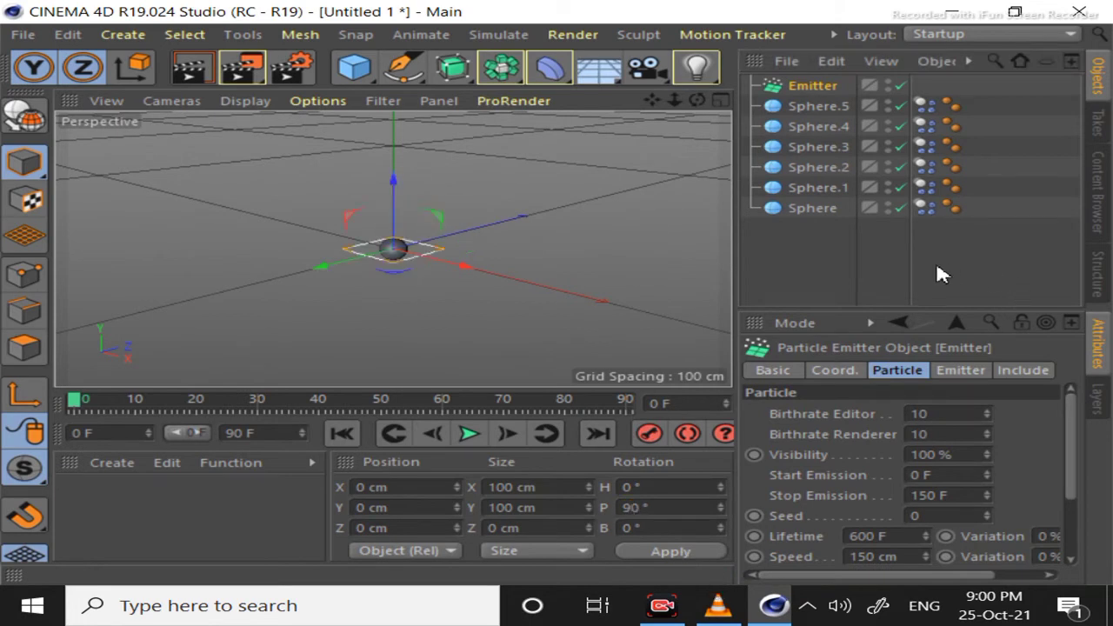
drag(937, 262, 753, 96)
drag(817, 162, 817, 88)
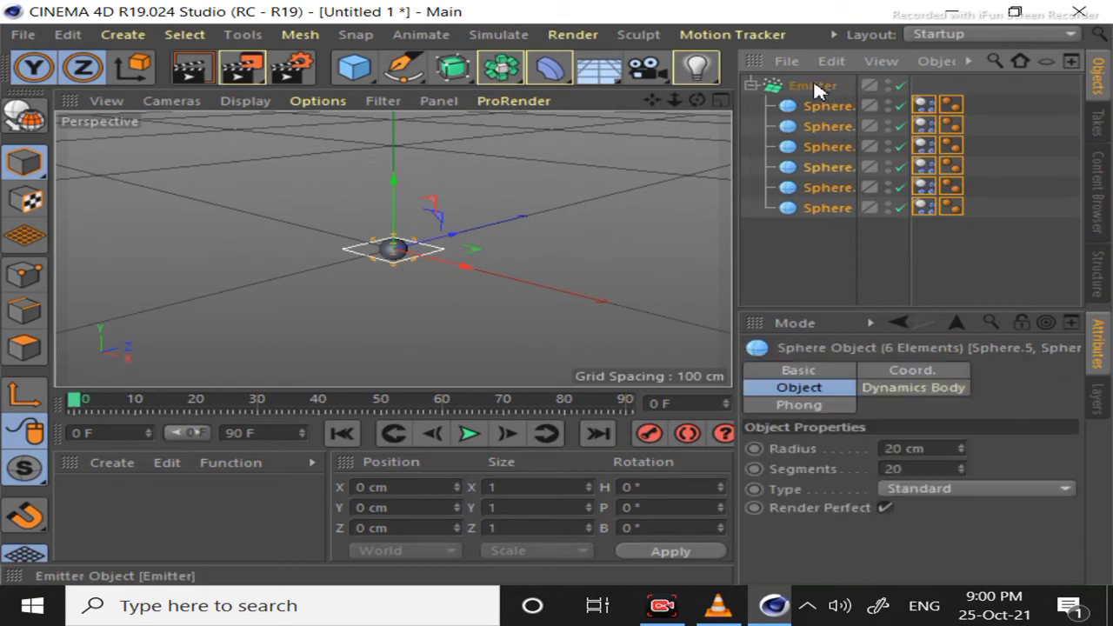
Set the Emitter's birthrate 30, stop emission 400 F, lifetime 1000 F and speed 1000 cm.
click(816, 86)
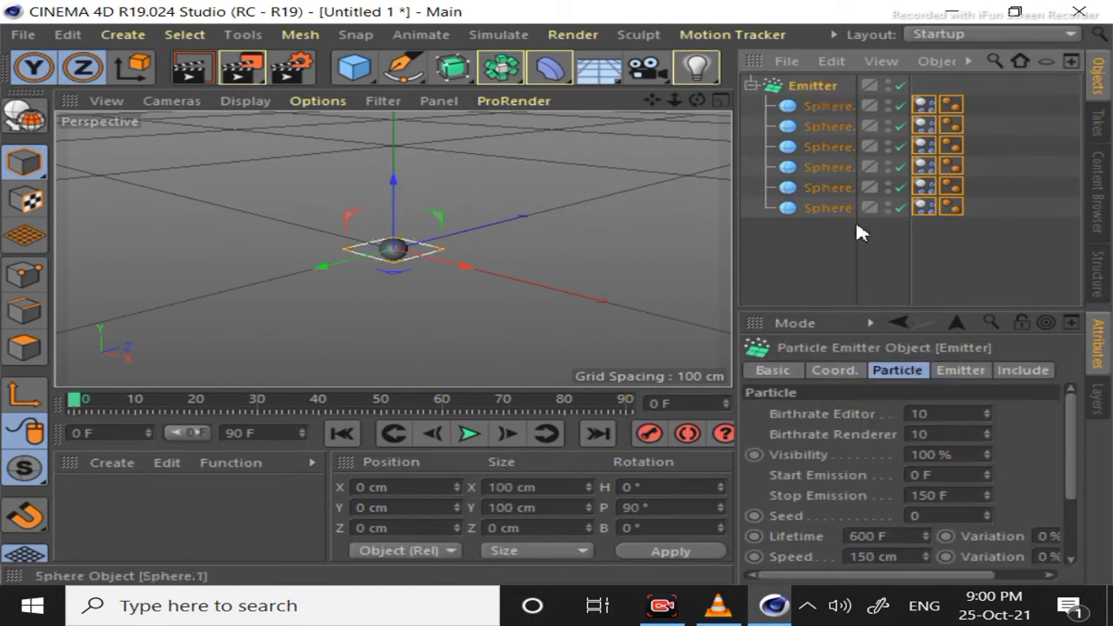
click(918, 414)
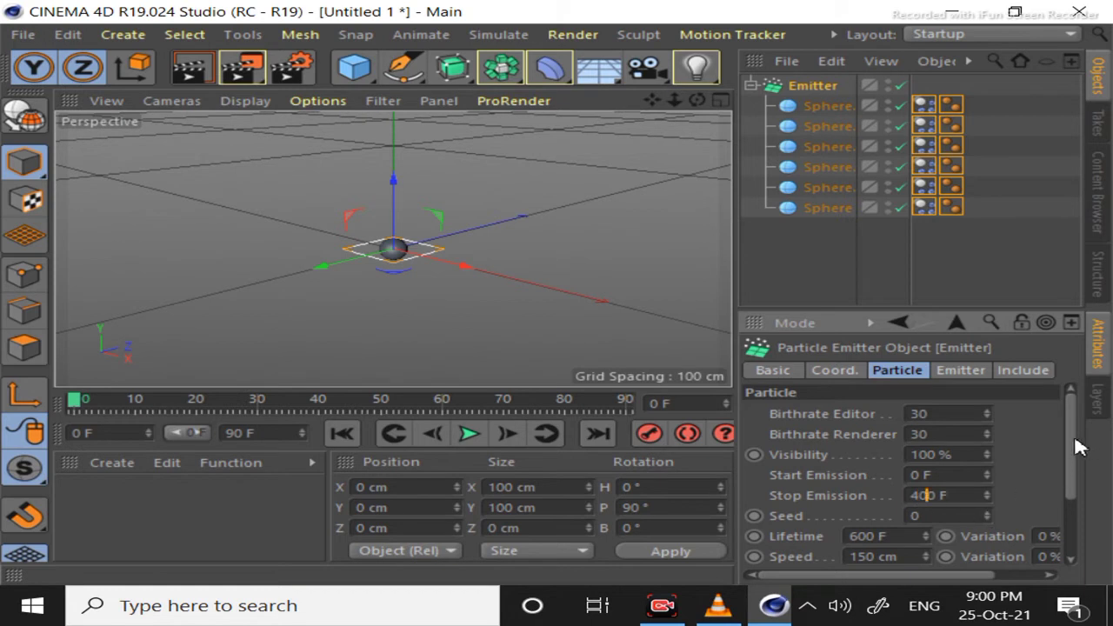
scroll(1076, 447, down, 4)
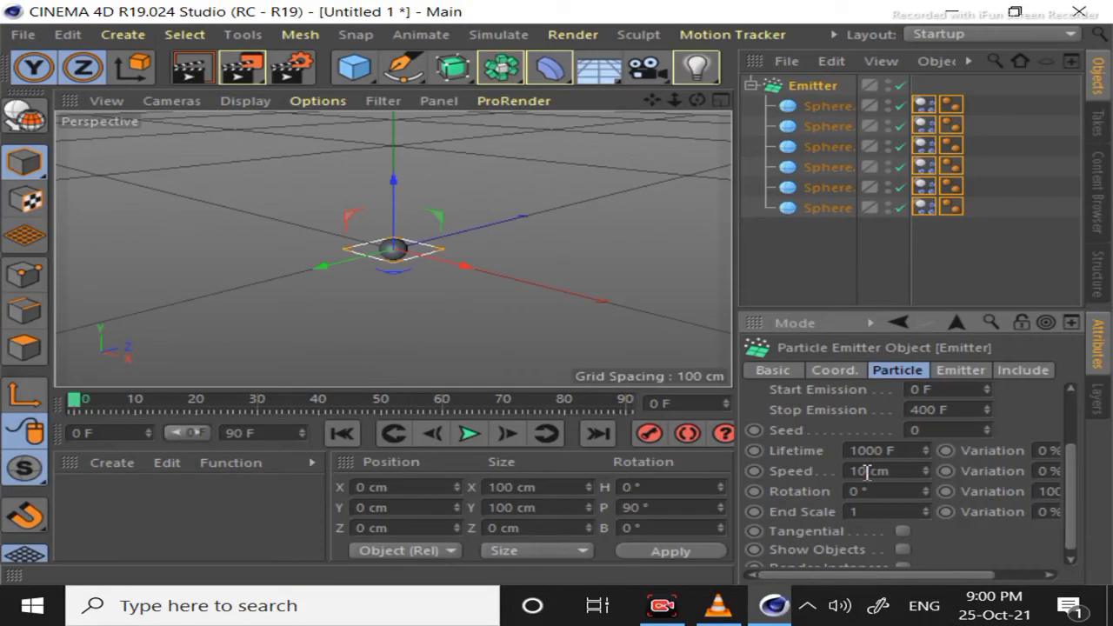
text(0)
key(Return)
scroll(1074, 513, down, 1)
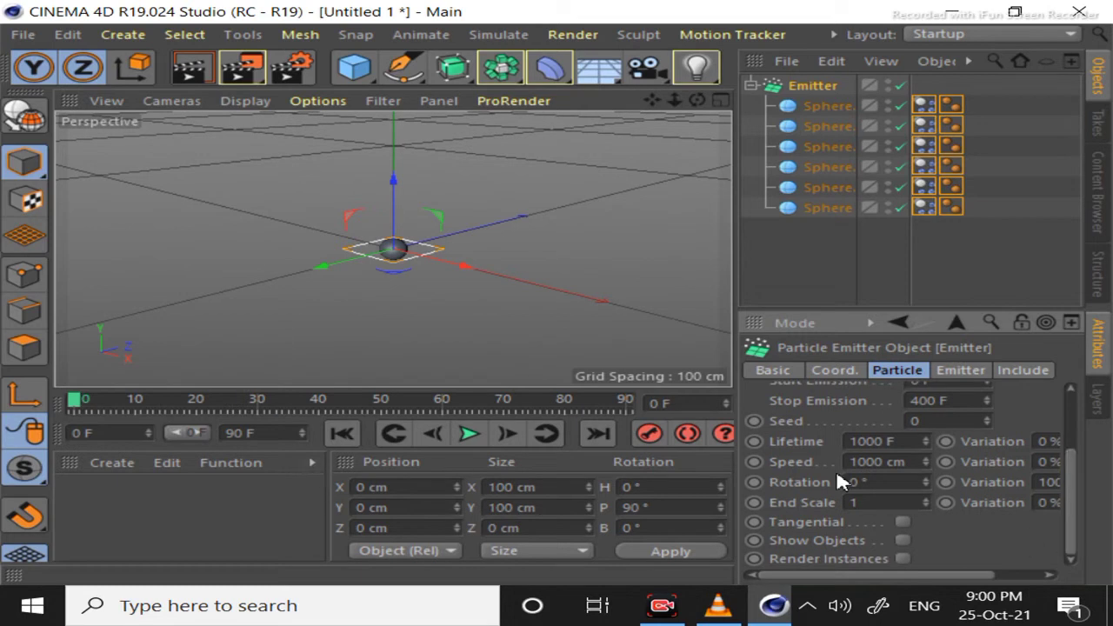
scroll(1065, 502, up, 3)
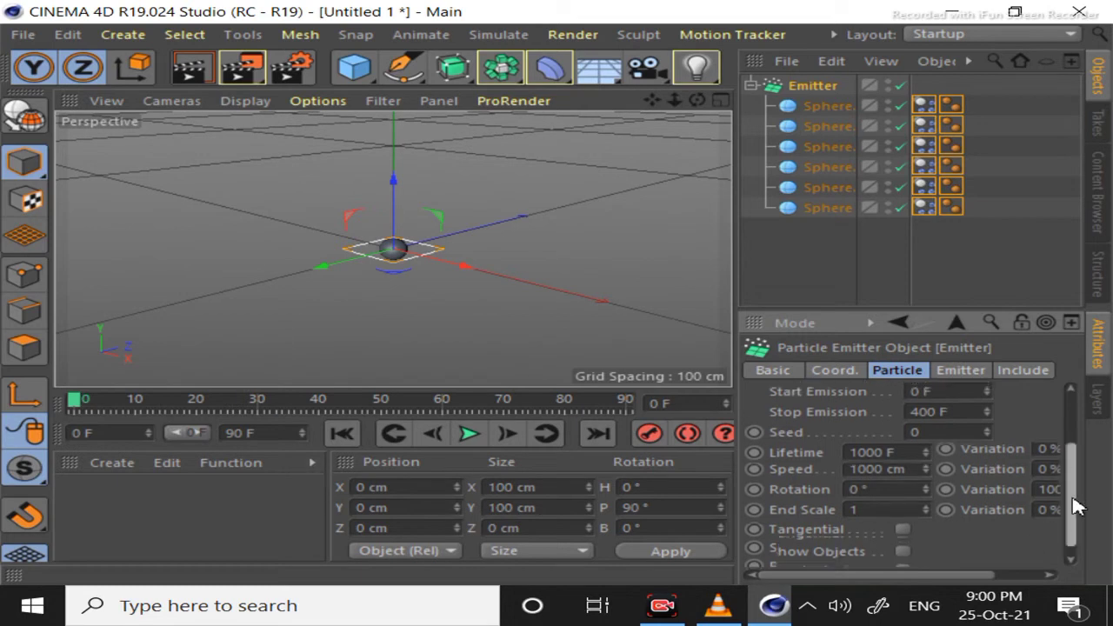
Extend the timeline end to 400 F and turn on Show Objects for the Emitter.
click(241, 437)
text(3)
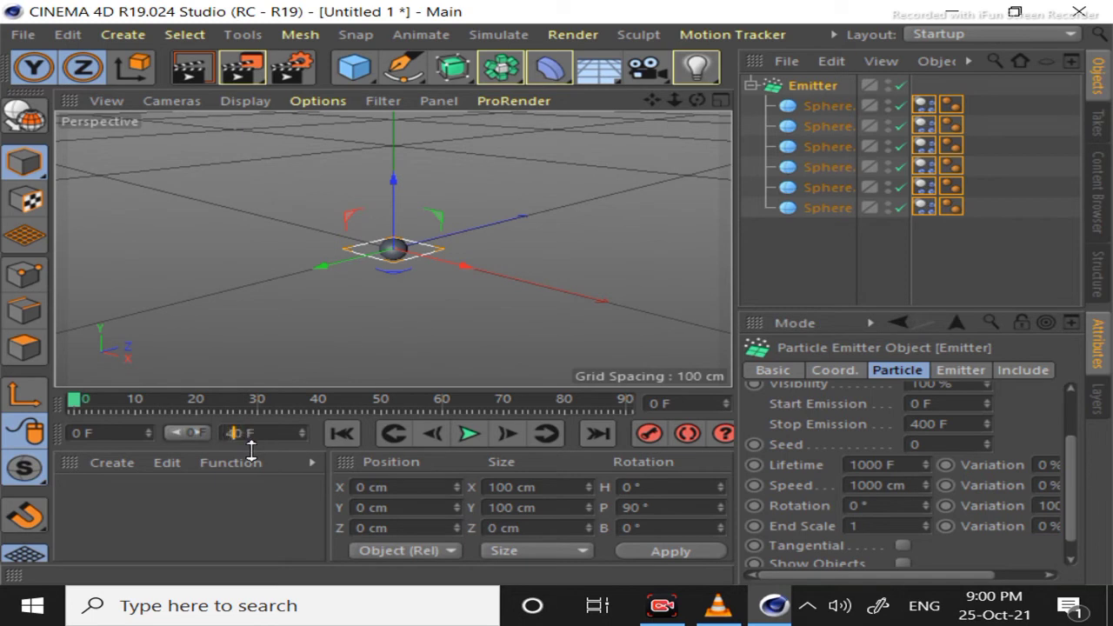
text(0)
key(Return)
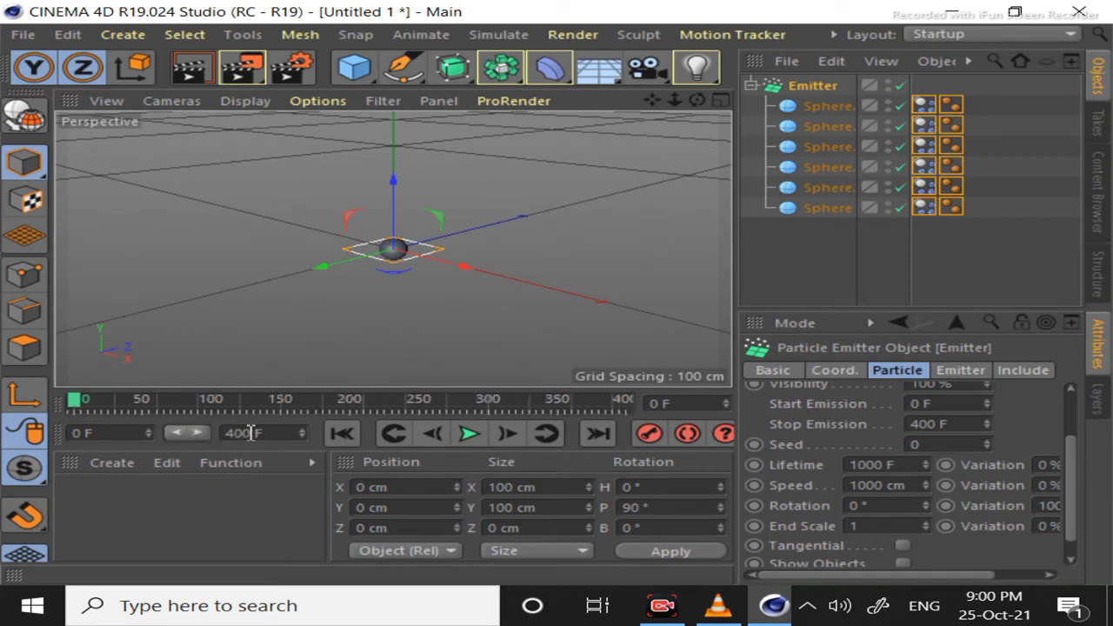
scroll(1073, 479, down, 1)
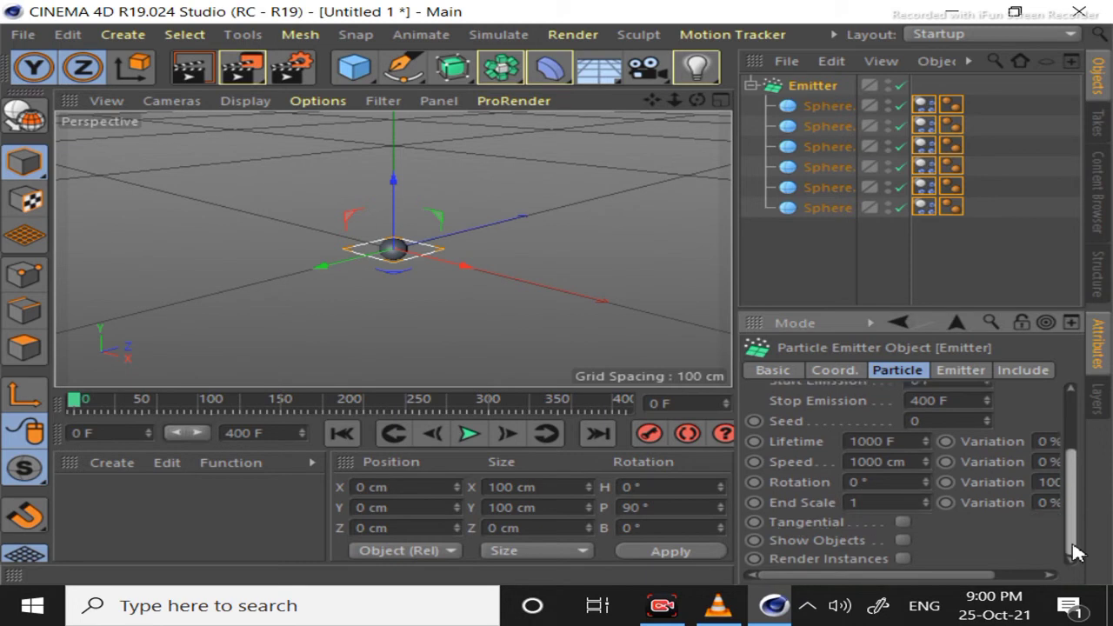
click(903, 540)
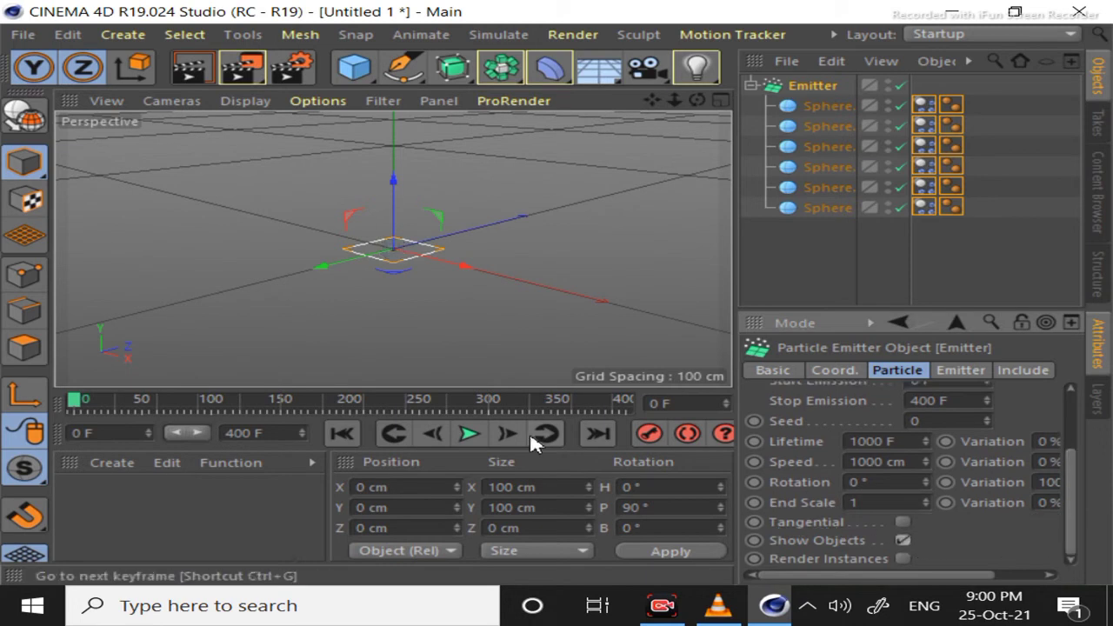
Play the emission, reframe the view, and pause at frame 116 with the Emitter deselected.
click(468, 433)
drag(651, 100, 394, 249)
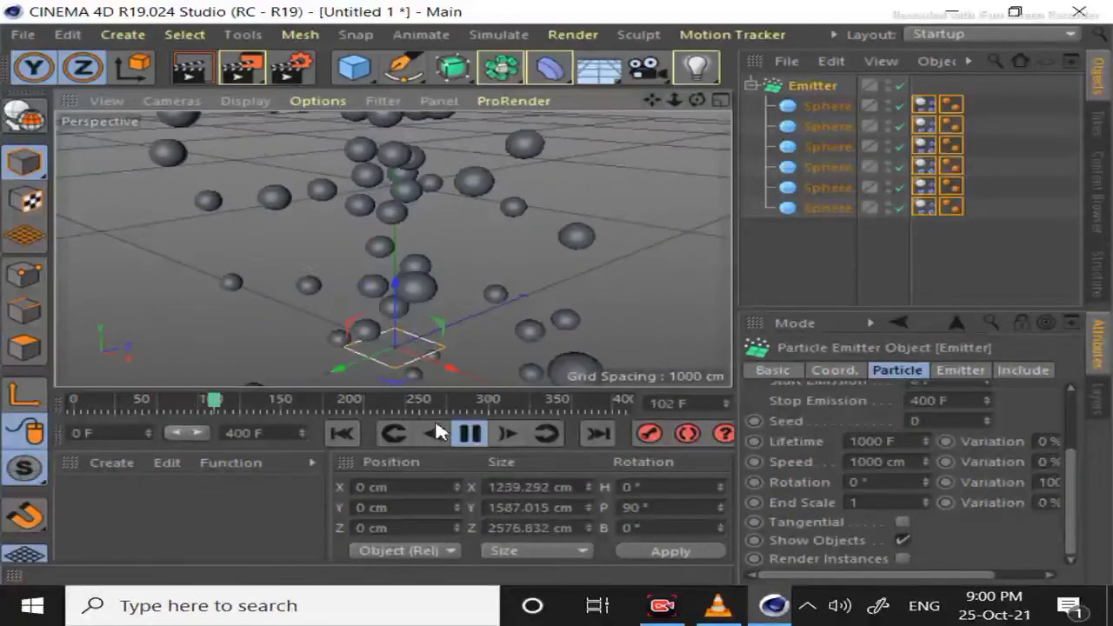
click(469, 433)
drag(696, 100, 392, 249)
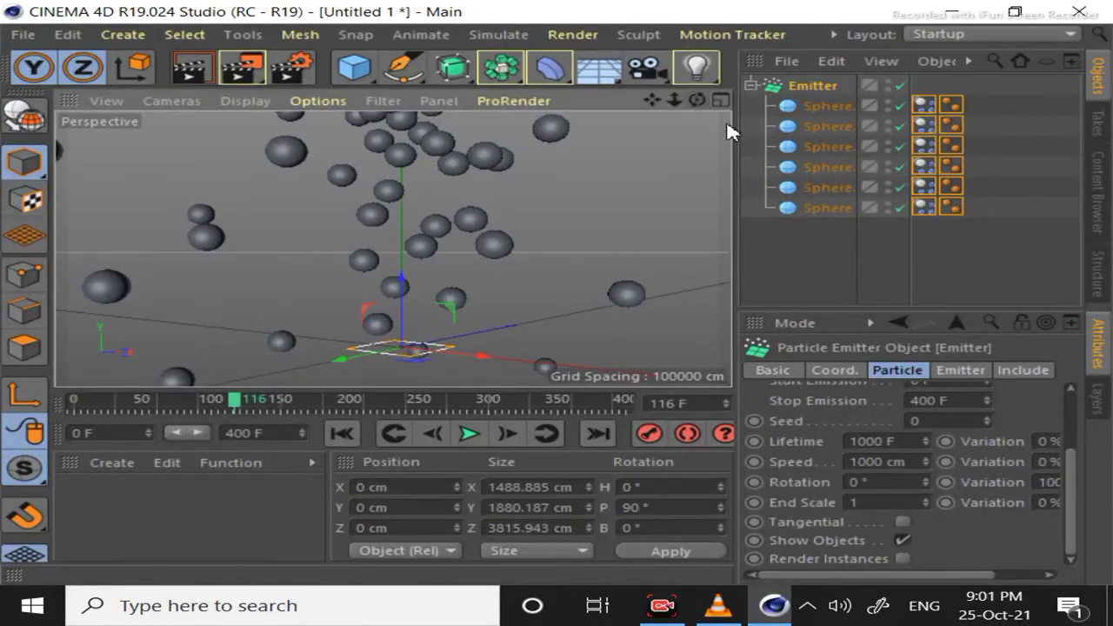
click(832, 283)
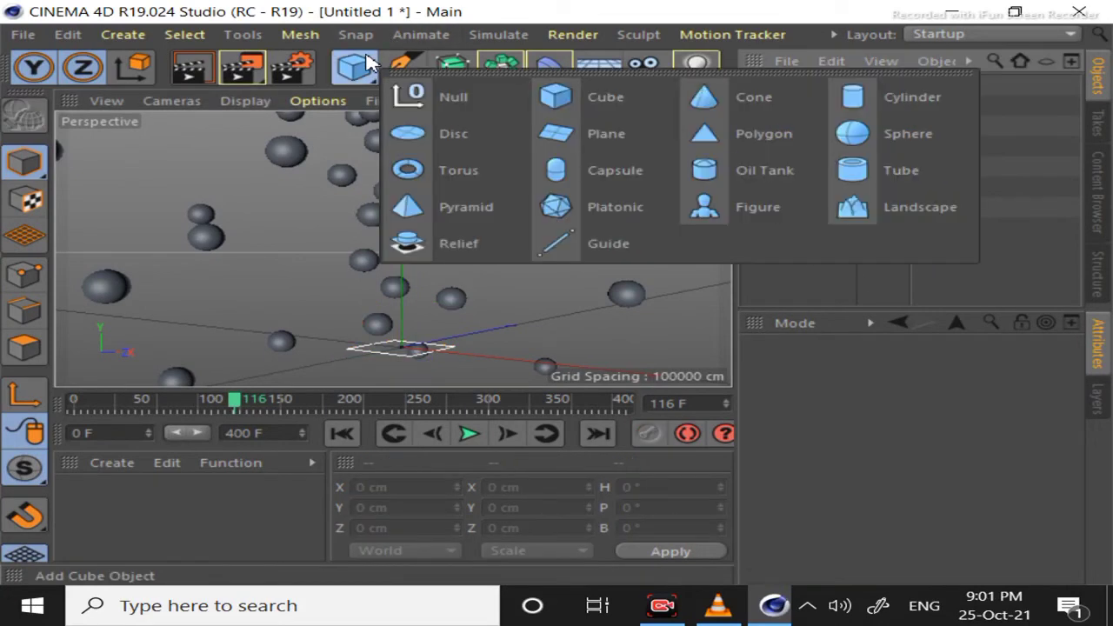
Add a cube and roughly raise and widen it in an enlarged Front view.
drag(369, 66, 570, 95)
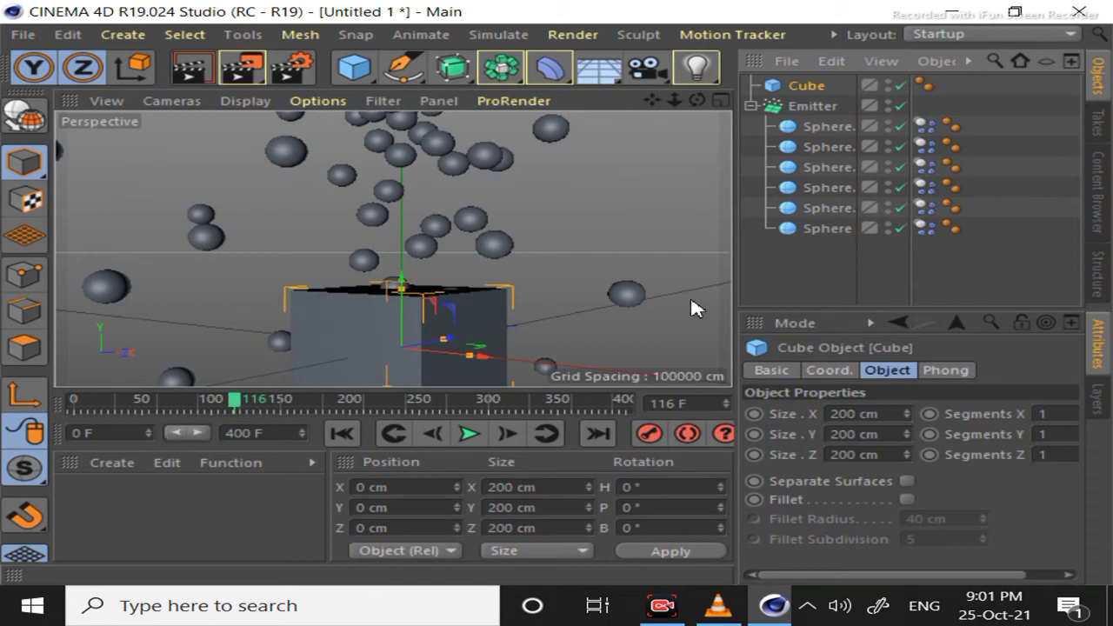
drag(652, 100, 394, 249)
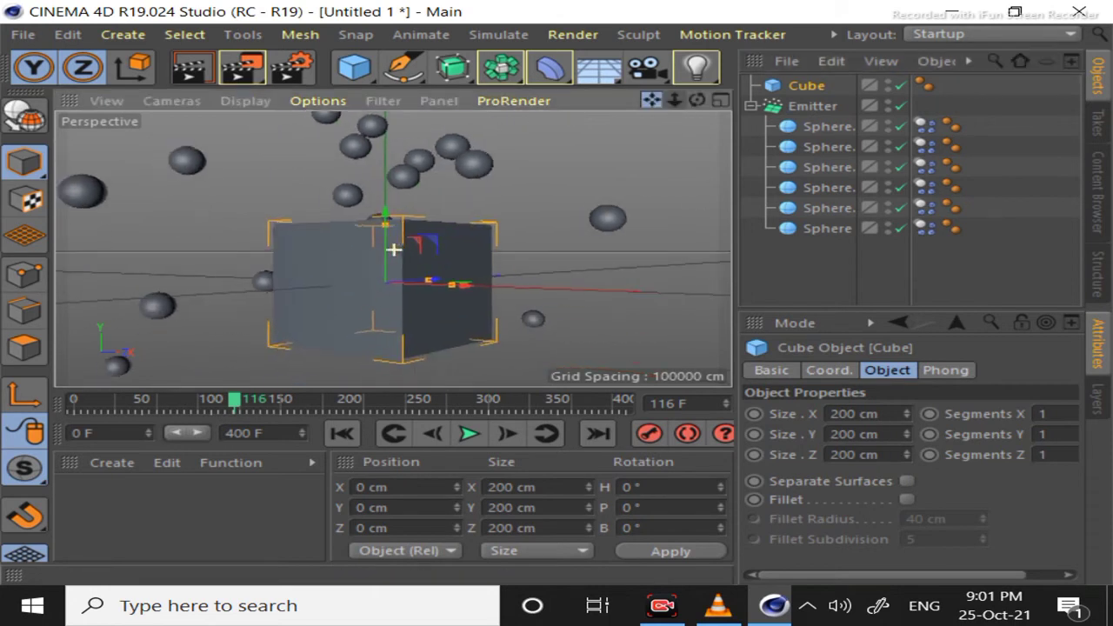
click(720, 100)
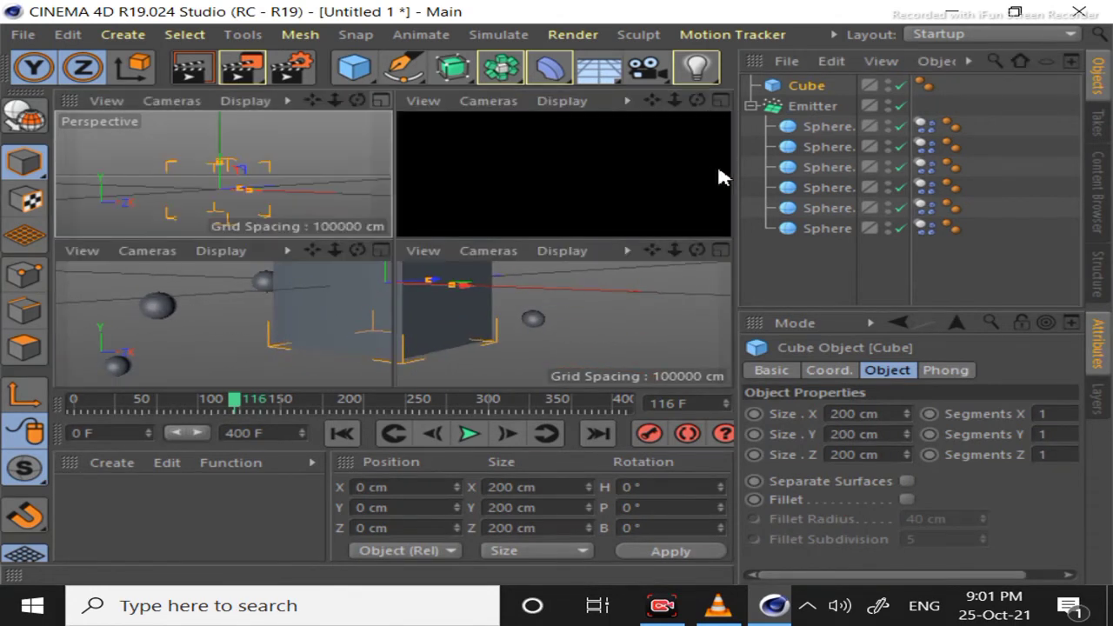
click(721, 250)
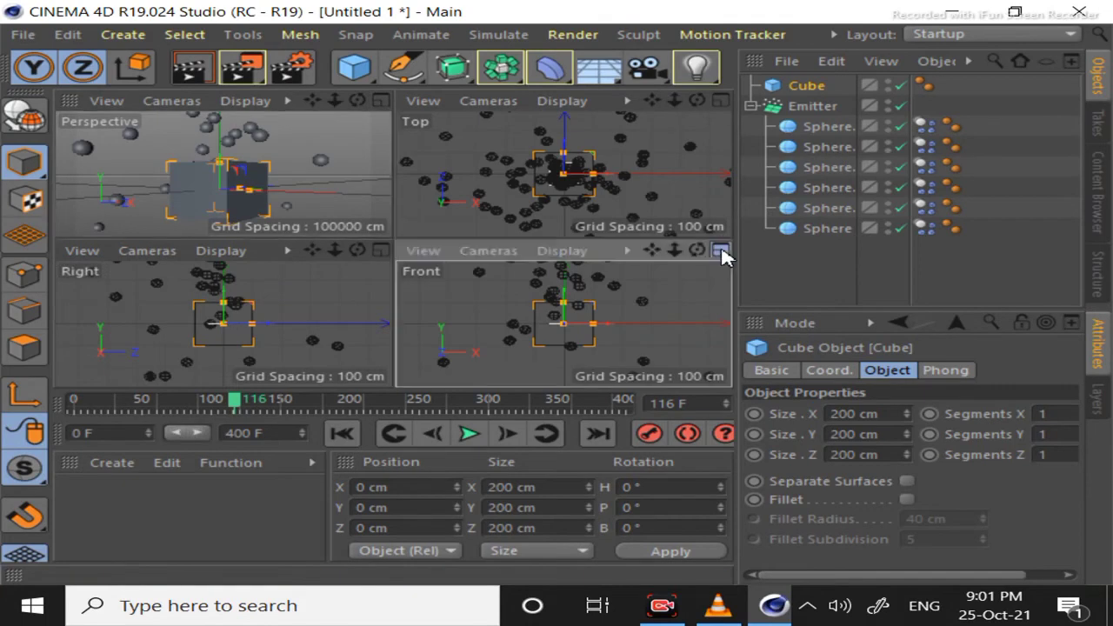
click(721, 250)
drag(397, 200, 393, 142)
drag(460, 214, 713, 219)
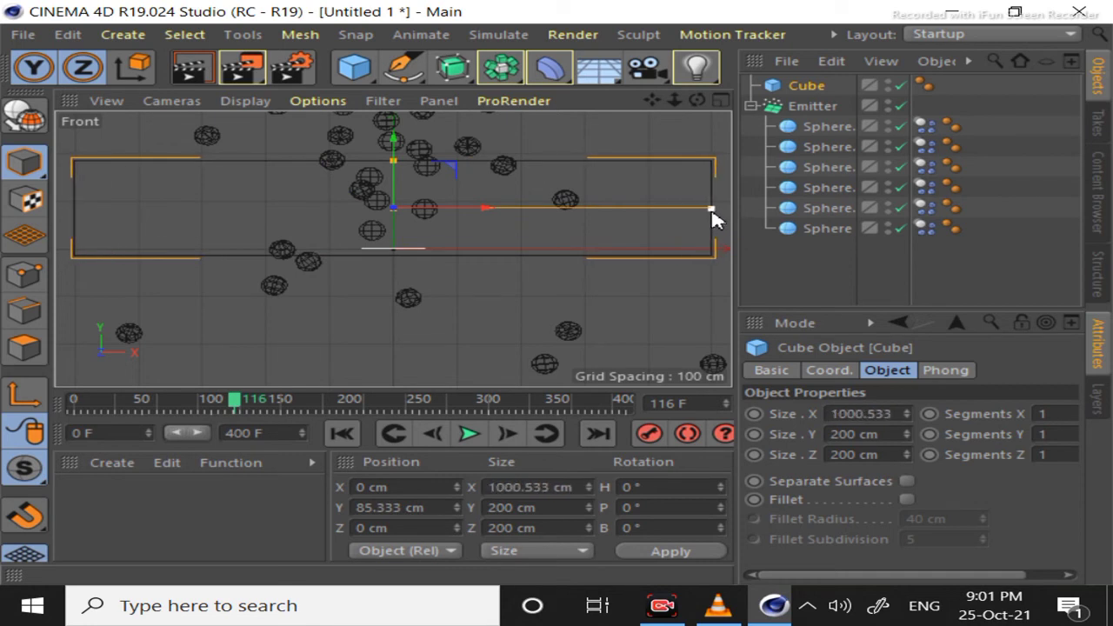
Set the cube size to 1000 × 100 × 200 cm and lower it to Y 25.6 cm.
click(833, 413)
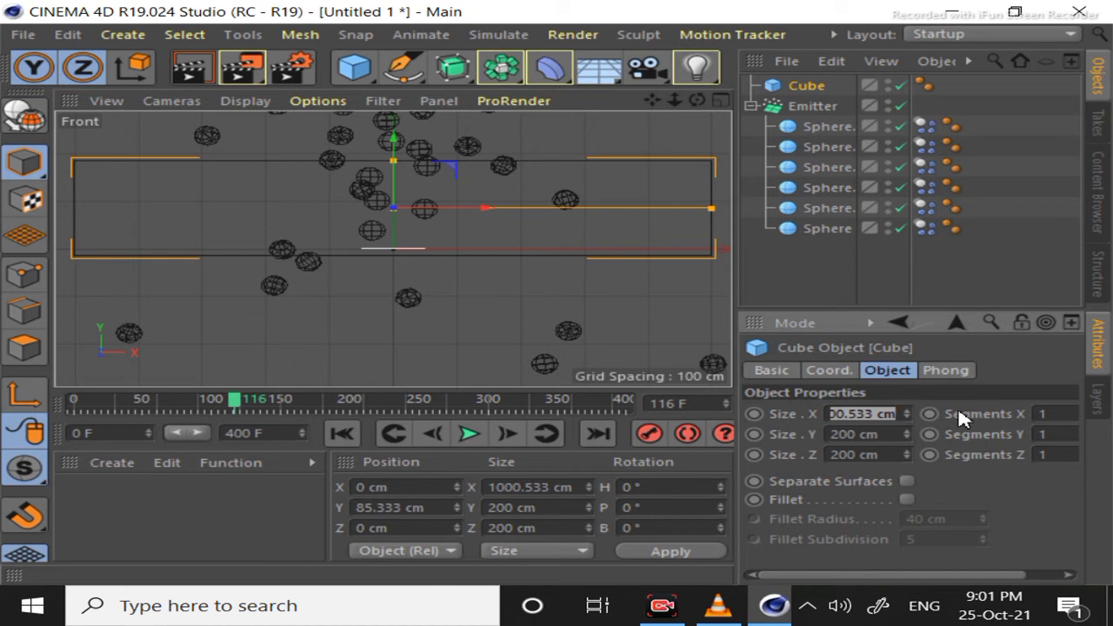
key(BackSpace)
text(0)
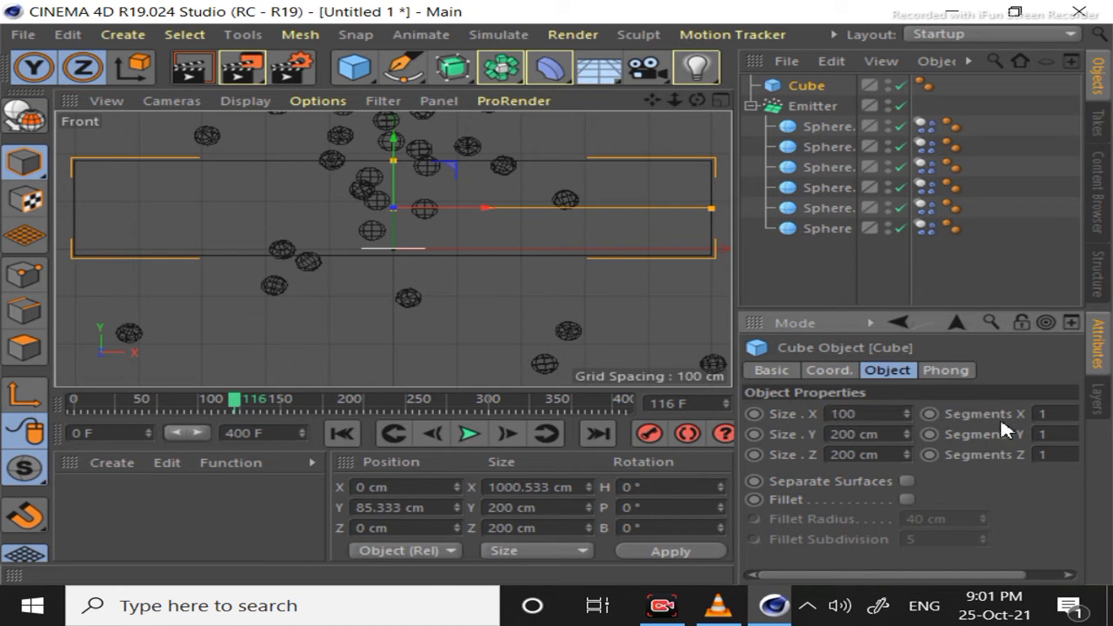
text(0)
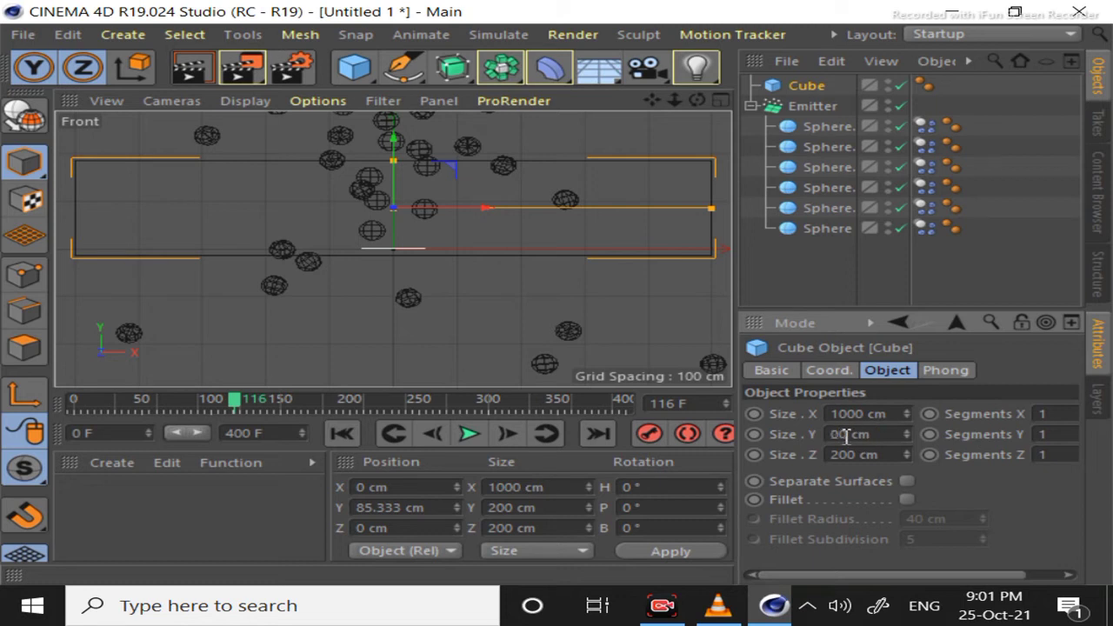
text(1)
click(893, 448)
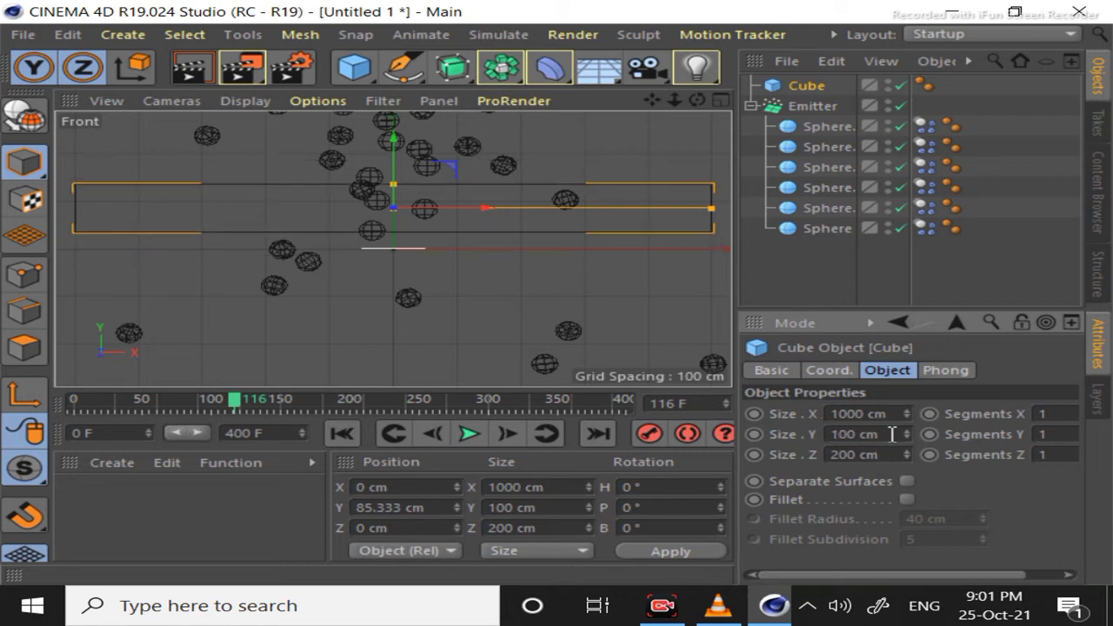
drag(393, 144, 399, 174)
Give the cube a Collider Body tag with Moving Mesh collision shape.
click(800, 270)
click(807, 90)
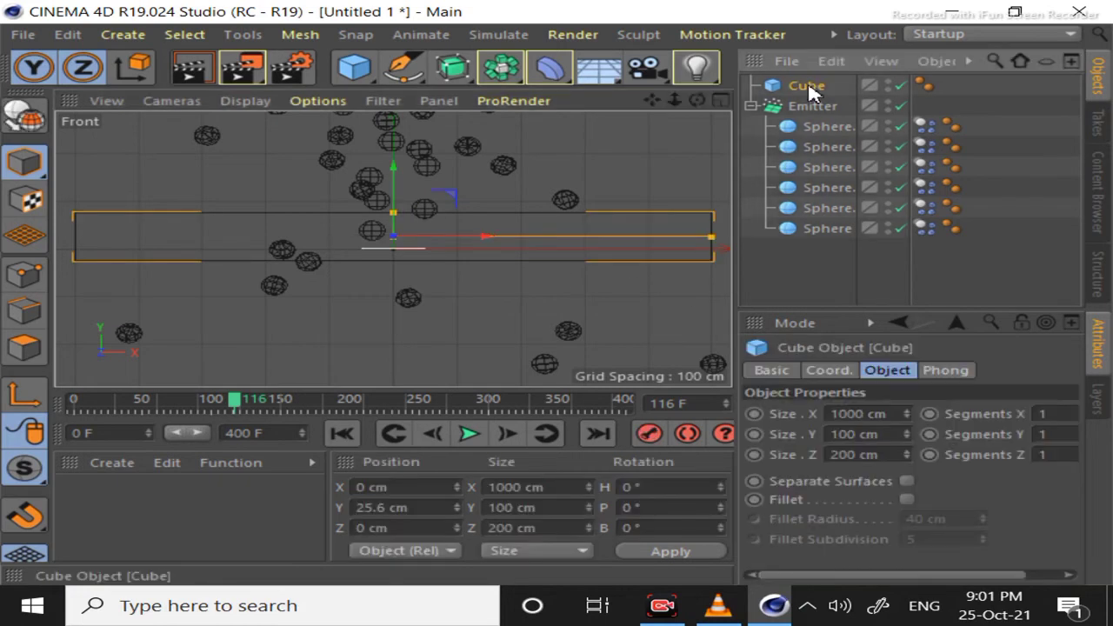
right_click(809, 91)
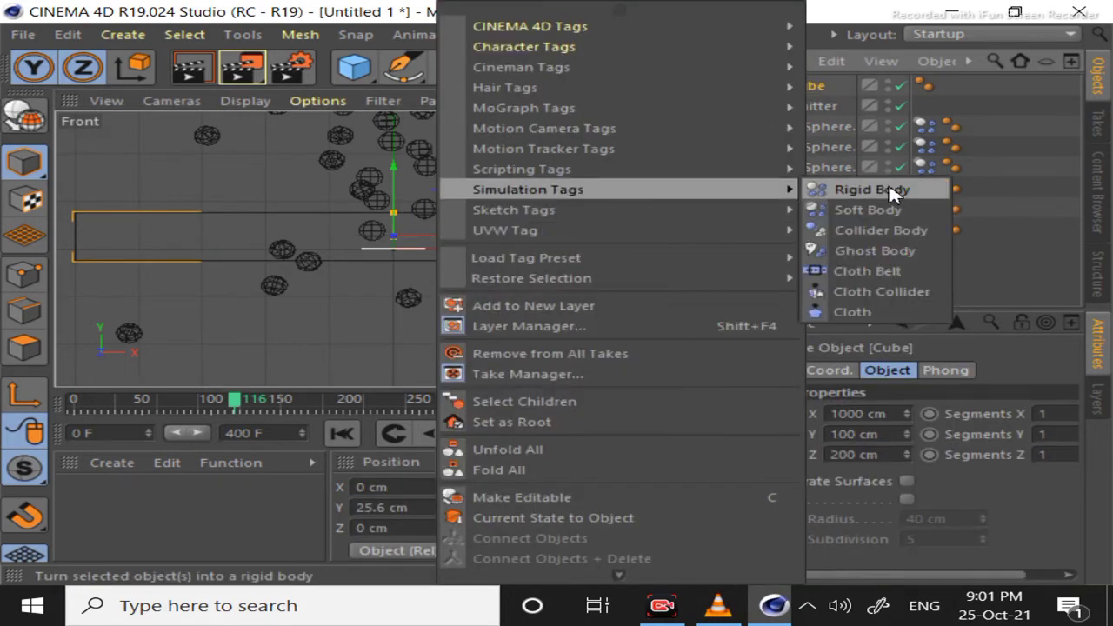
click(879, 231)
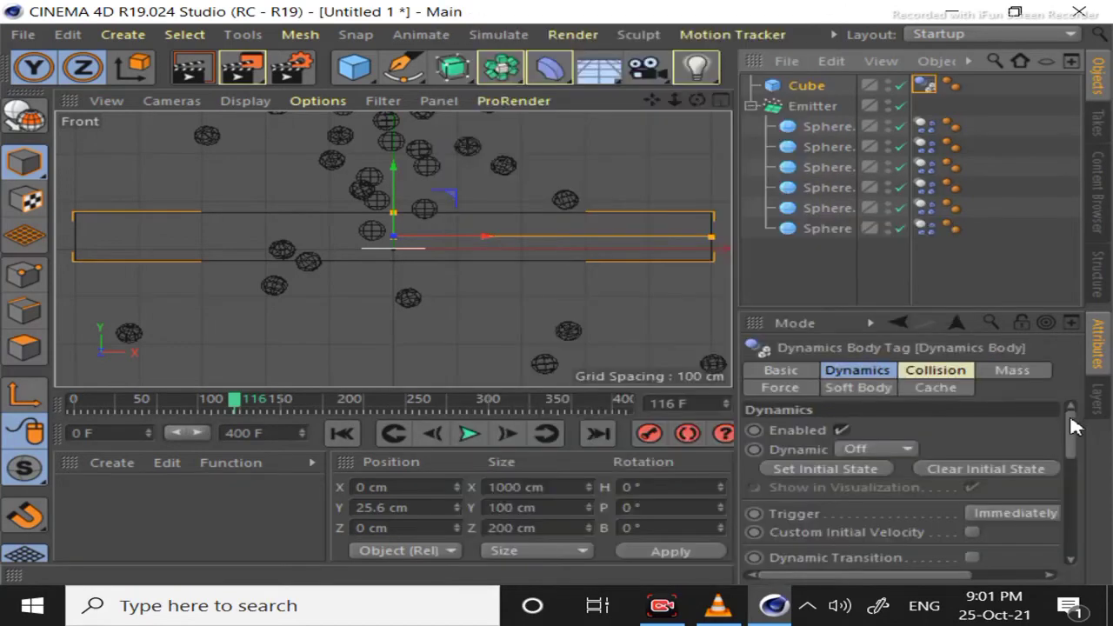
drag(1074, 426, 1073, 508)
click(1022, 479)
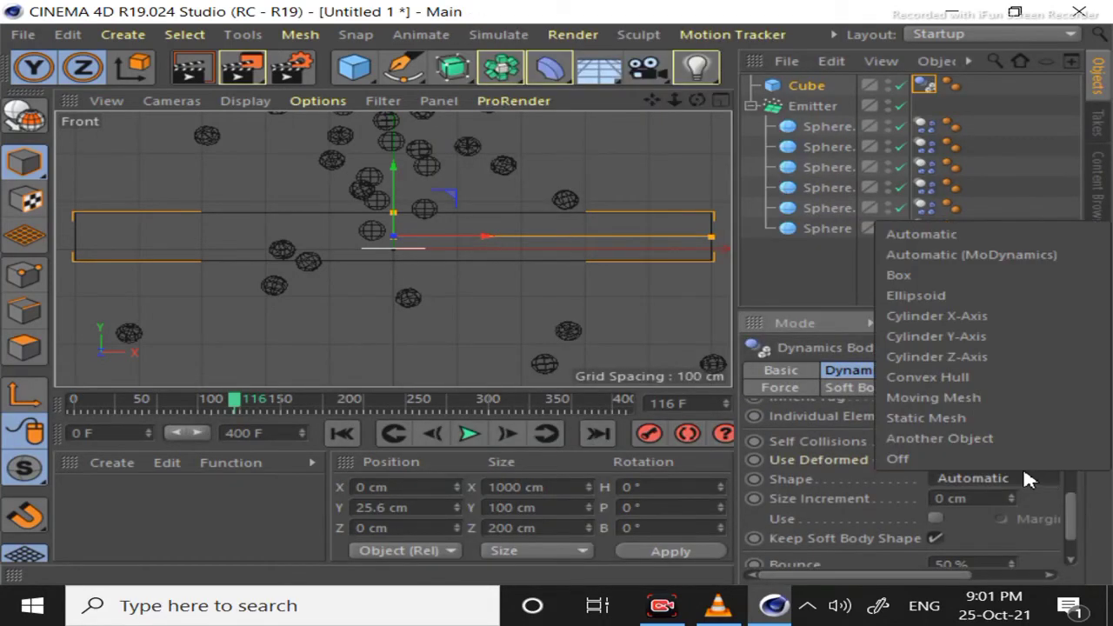
click(981, 397)
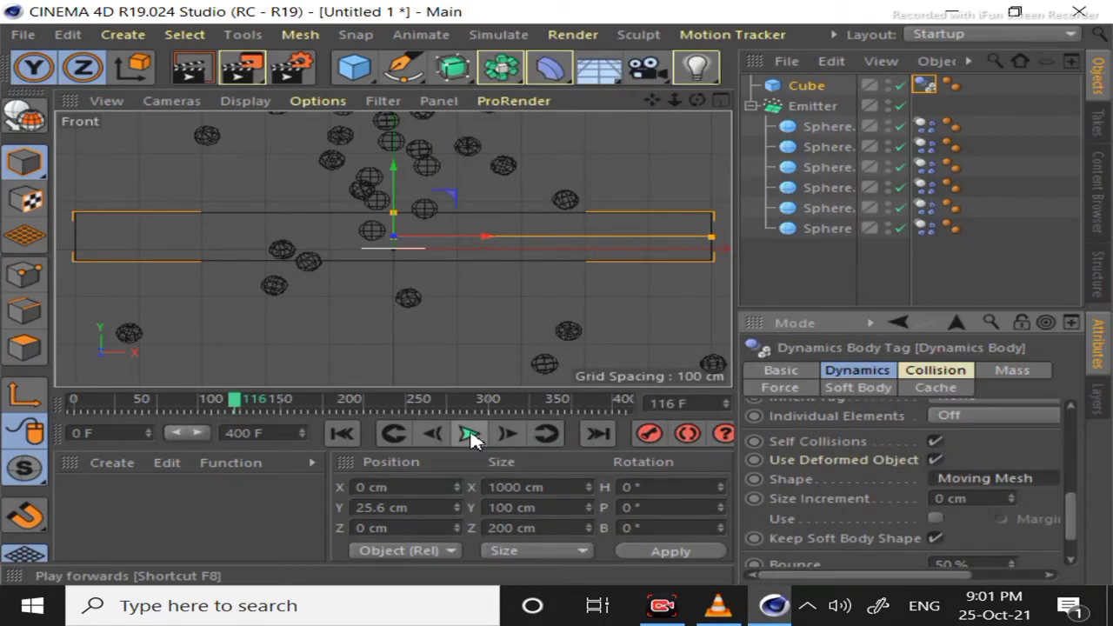
Play the simulation, return to a full Perspective view, and hide the cube in the editor.
click(470, 436)
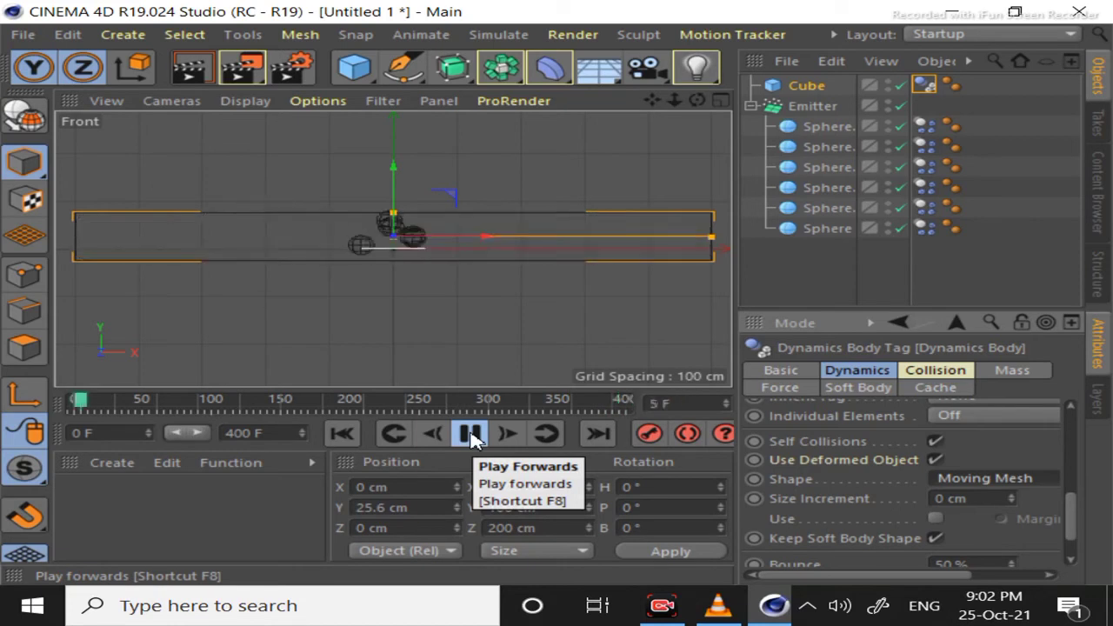
click(470, 433)
key(F5)
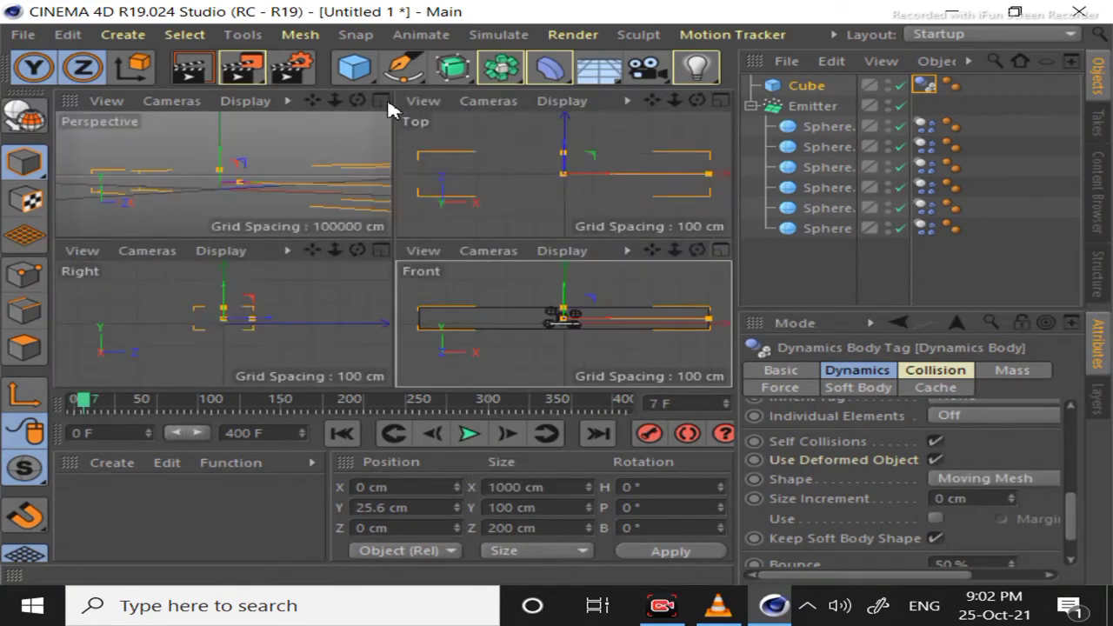
key(F1)
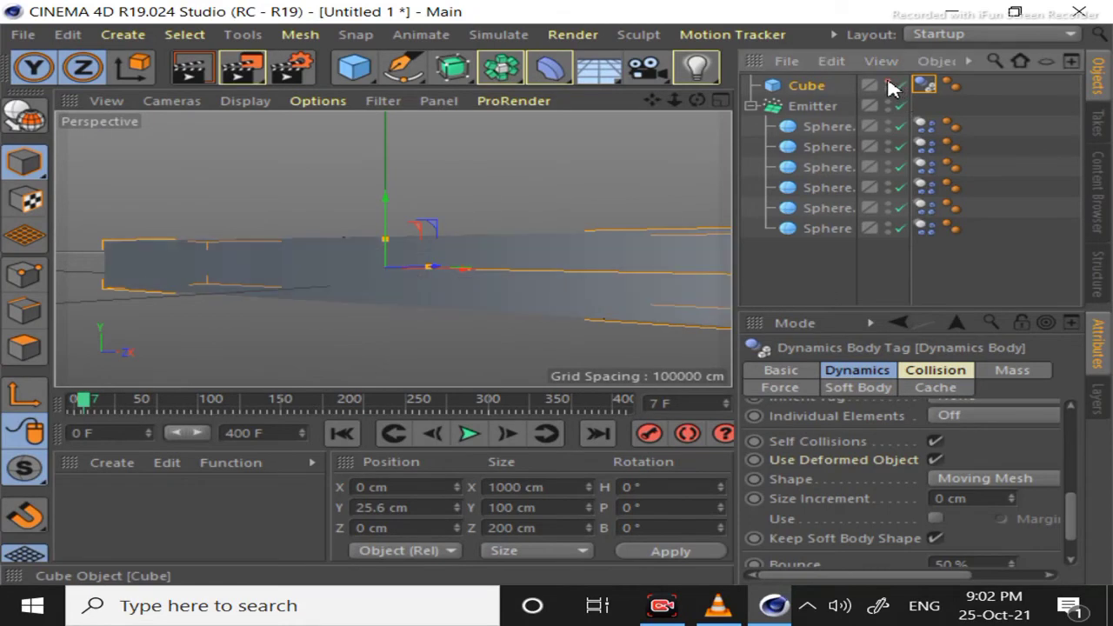
click(888, 81)
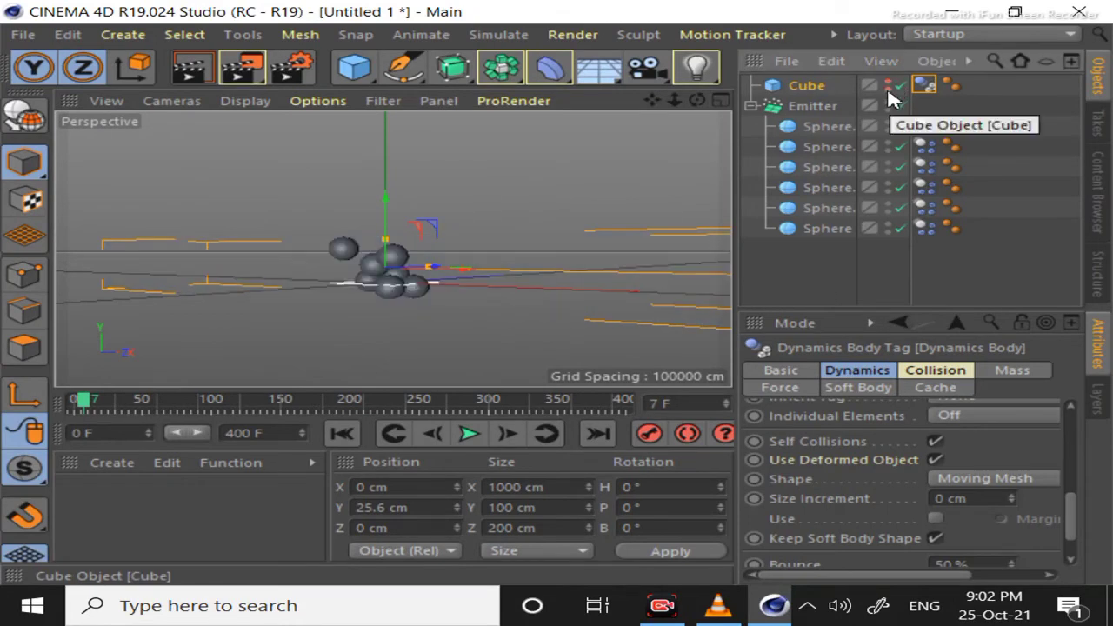
Create a new standard material, Mat, and open it in the material editor.
click(118, 463)
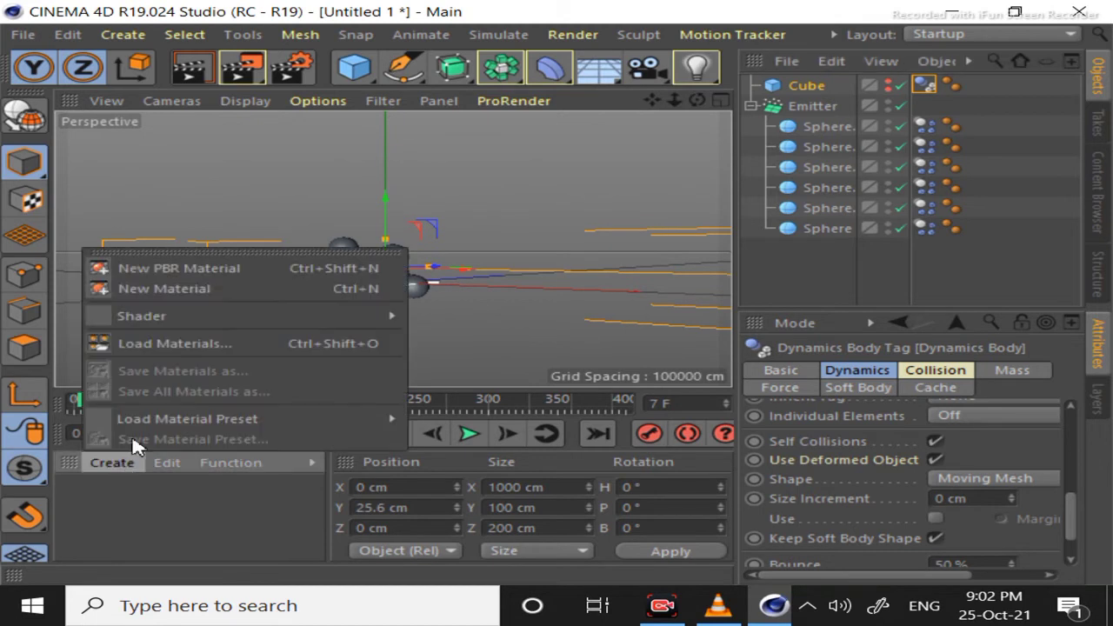
click(184, 298)
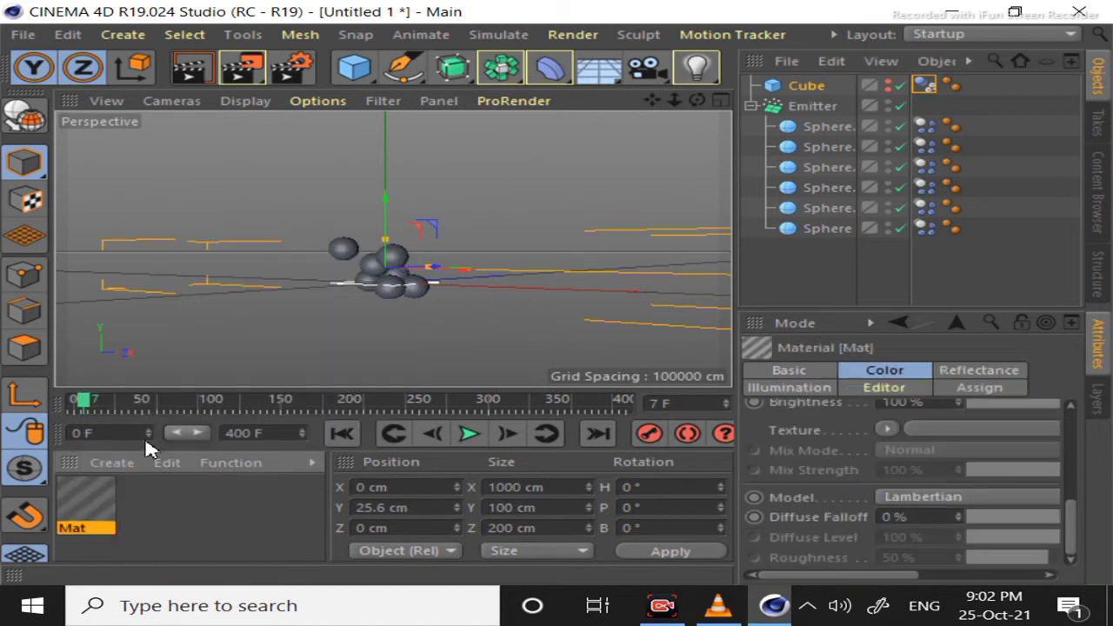
double_click(102, 492)
click(351, 232)
click(351, 232)
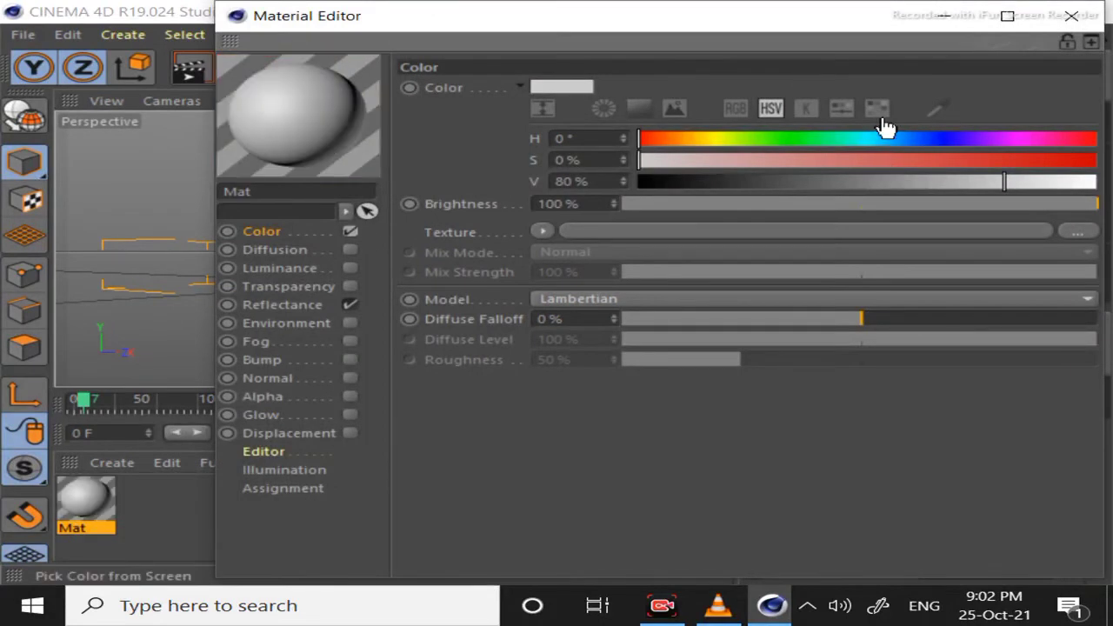
Set Mat's colour to blue, RGB 0, 131, 255.
click(735, 109)
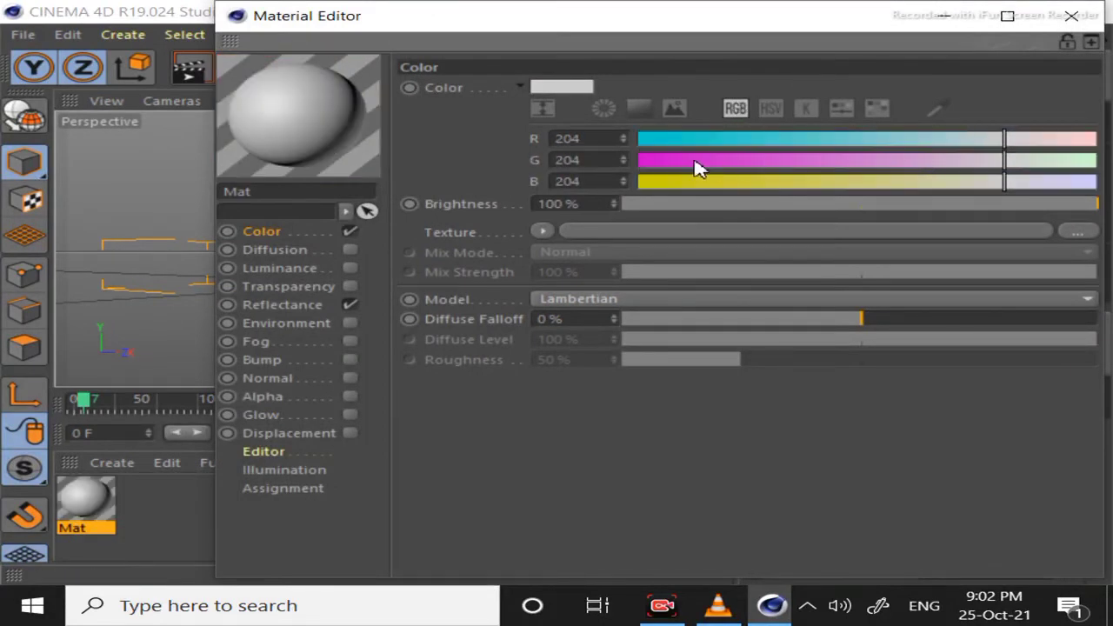
click(675, 139)
drag(653, 142, 640, 141)
click(730, 162)
mouse_move(735, 165)
mouse_down()
mouse_move(899, 168)
mouse_move(875, 166)
mouse_up()
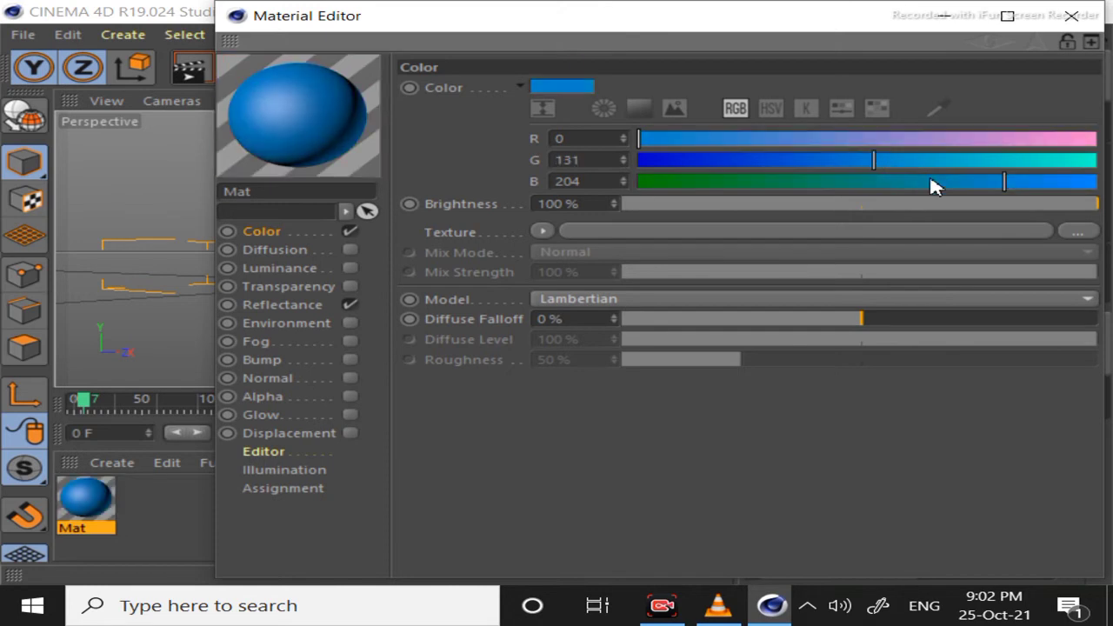
drag(1006, 181, 1100, 181)
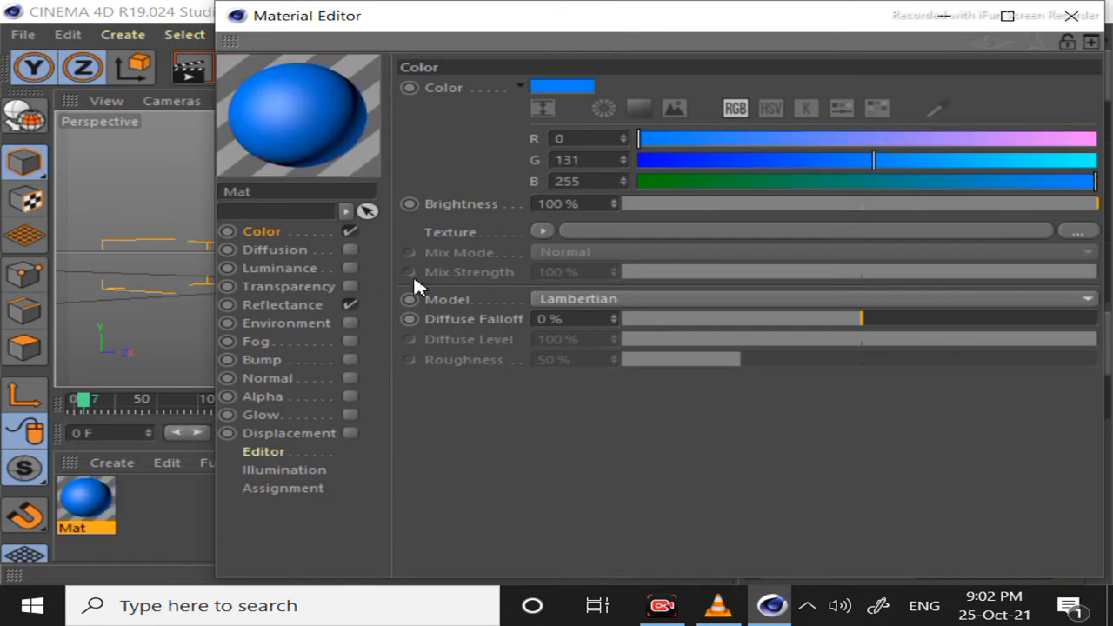
click(346, 306)
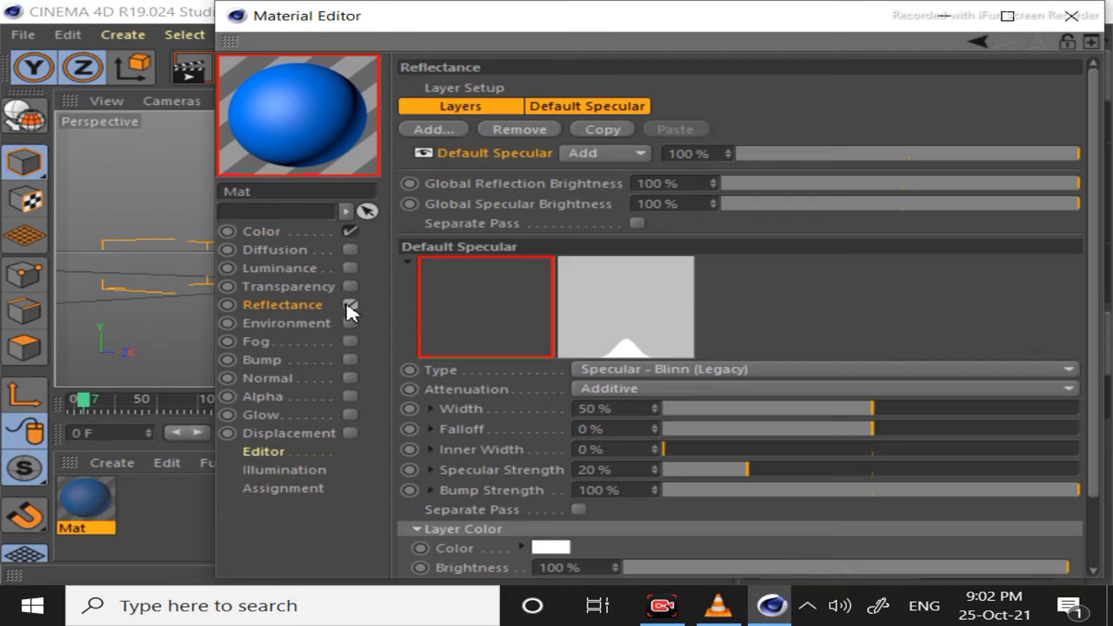
Add a 5% Reflection (Legacy) layer; set Default Specular 8%, Global Reflection 55%, Global Specular 66%.
click(448, 137)
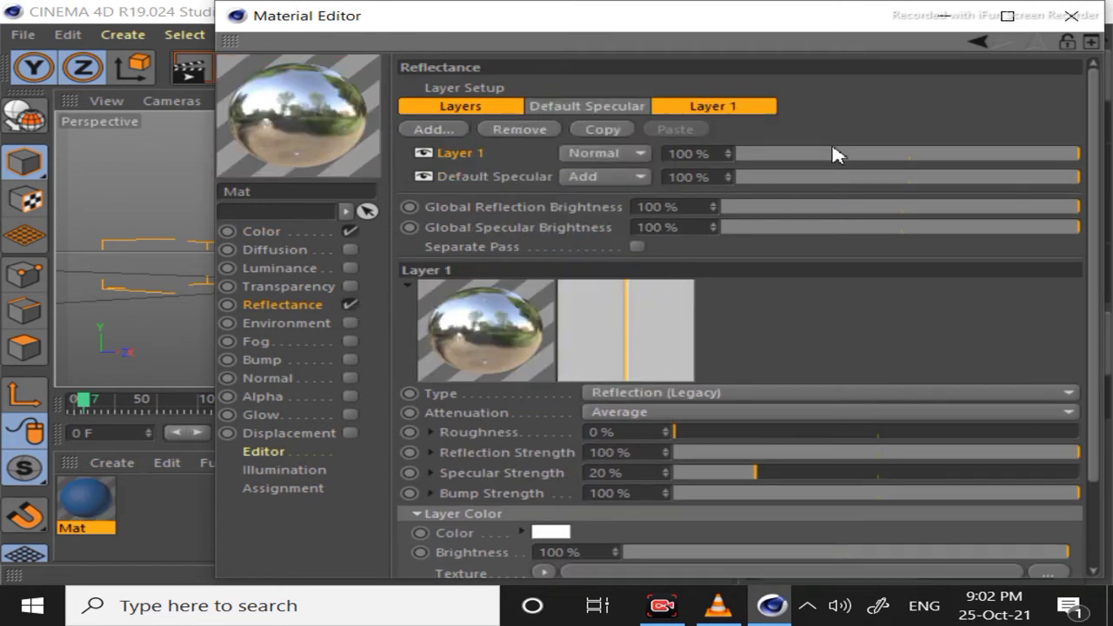
click(844, 163)
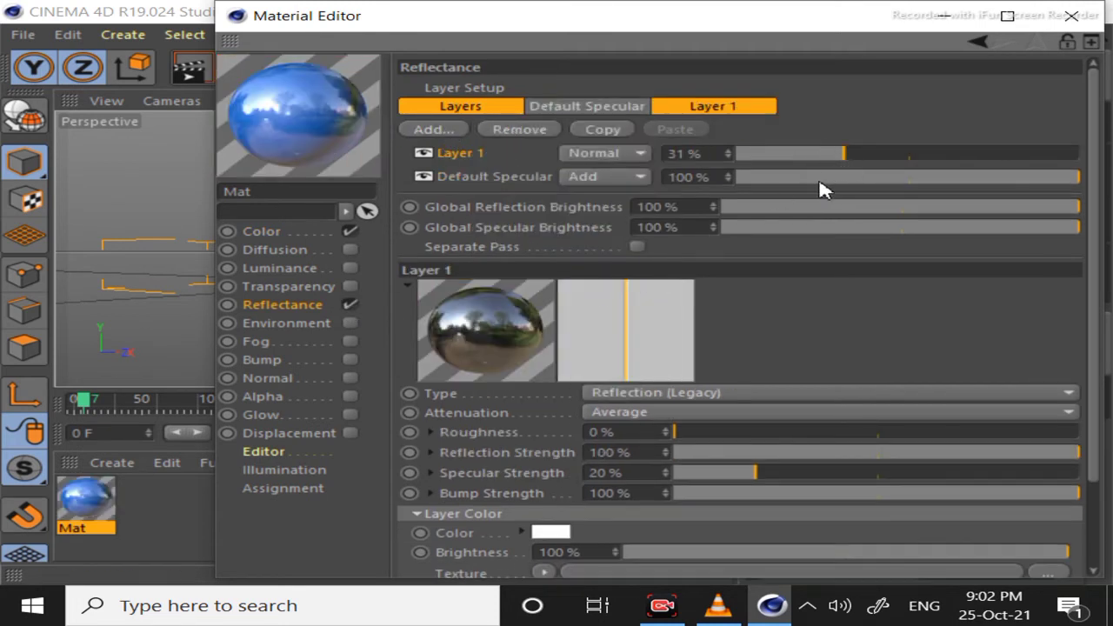
click(843, 176)
click(754, 153)
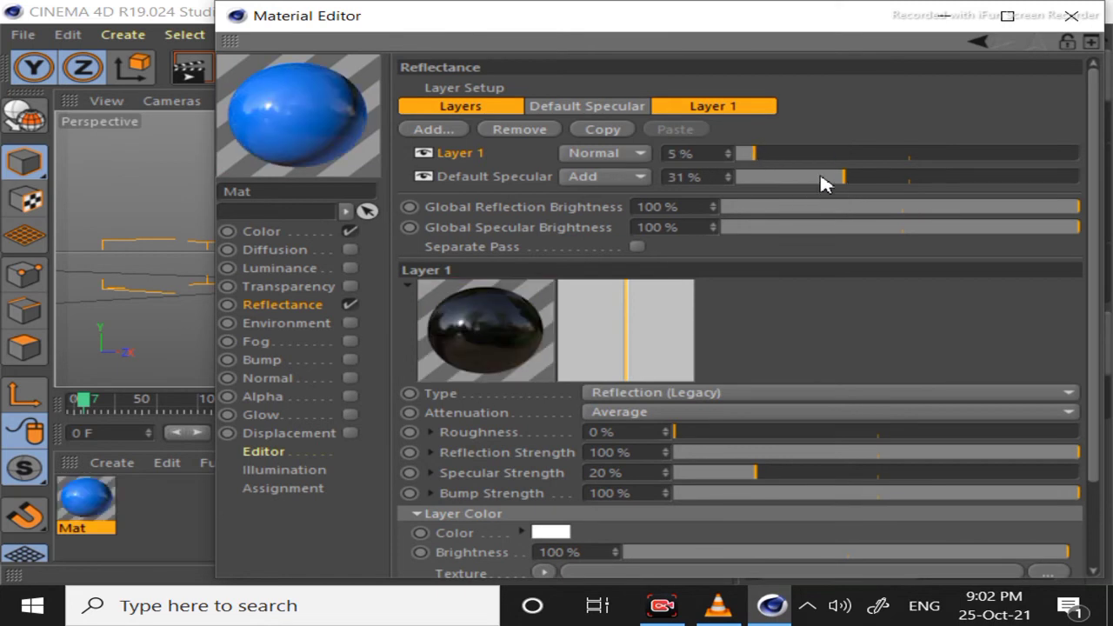
drag(824, 182, 763, 177)
click(890, 226)
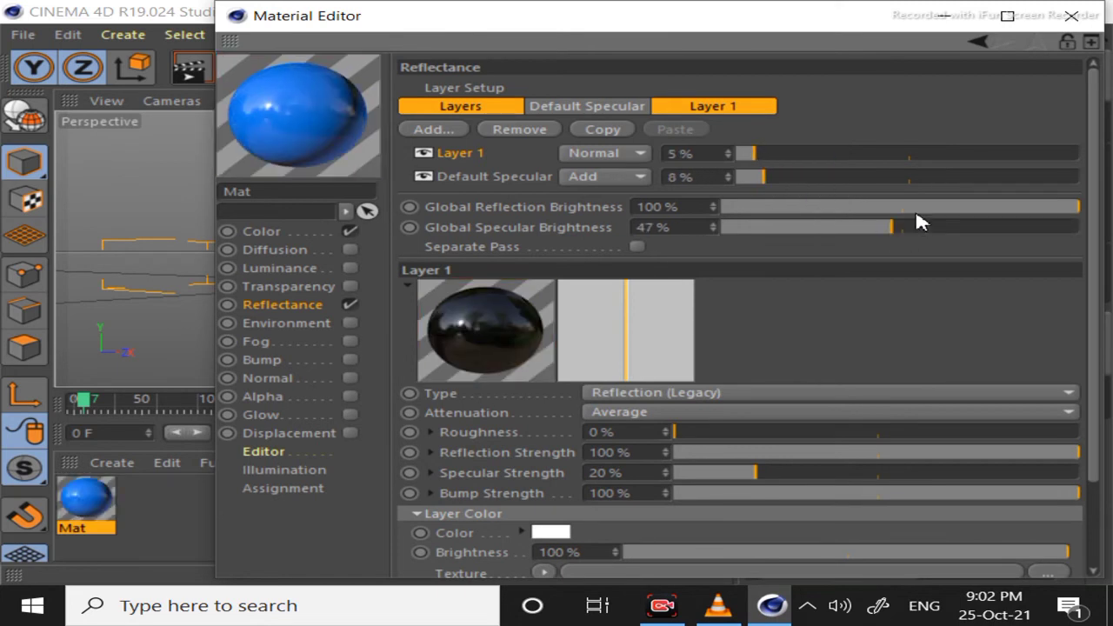
click(920, 207)
click(959, 227)
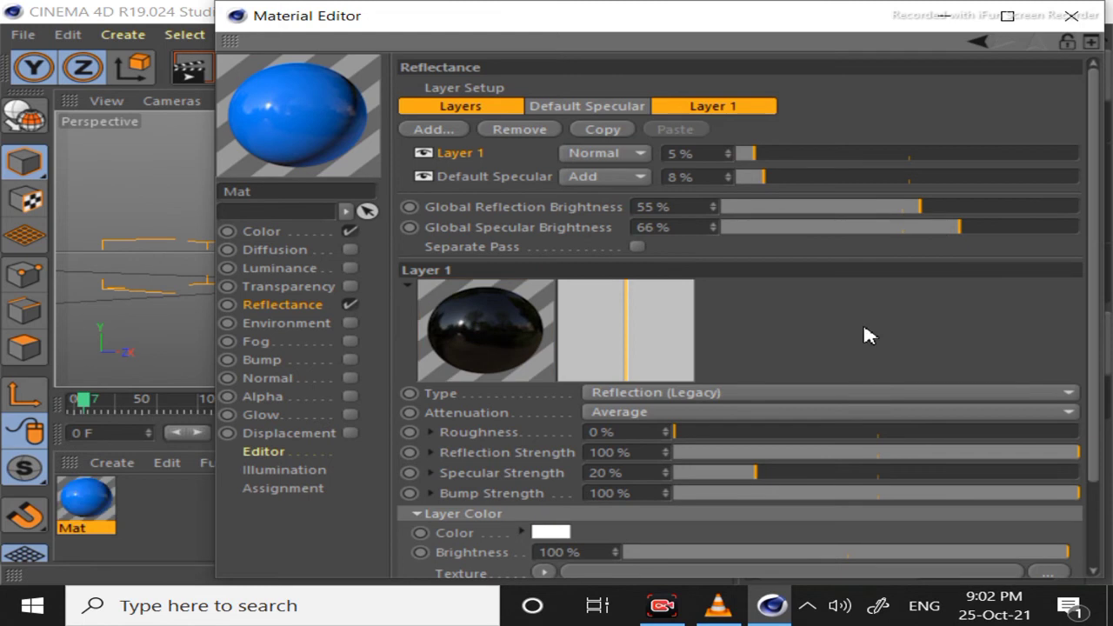
Set attenuation to Additive and specular strength to 91%, then close the editor.
click(643, 412)
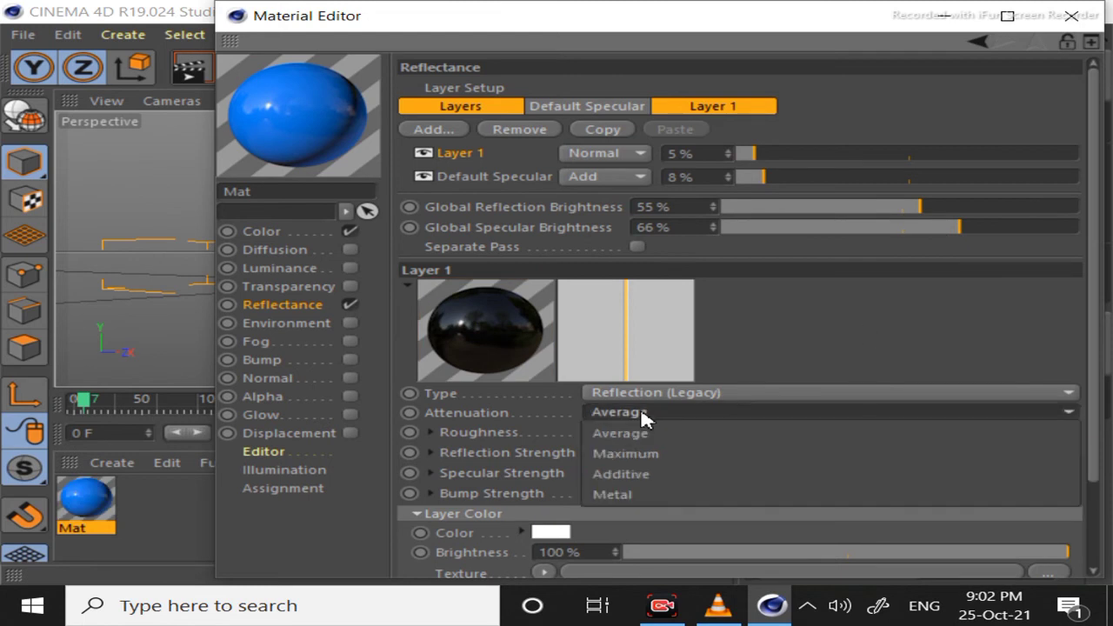
click(648, 474)
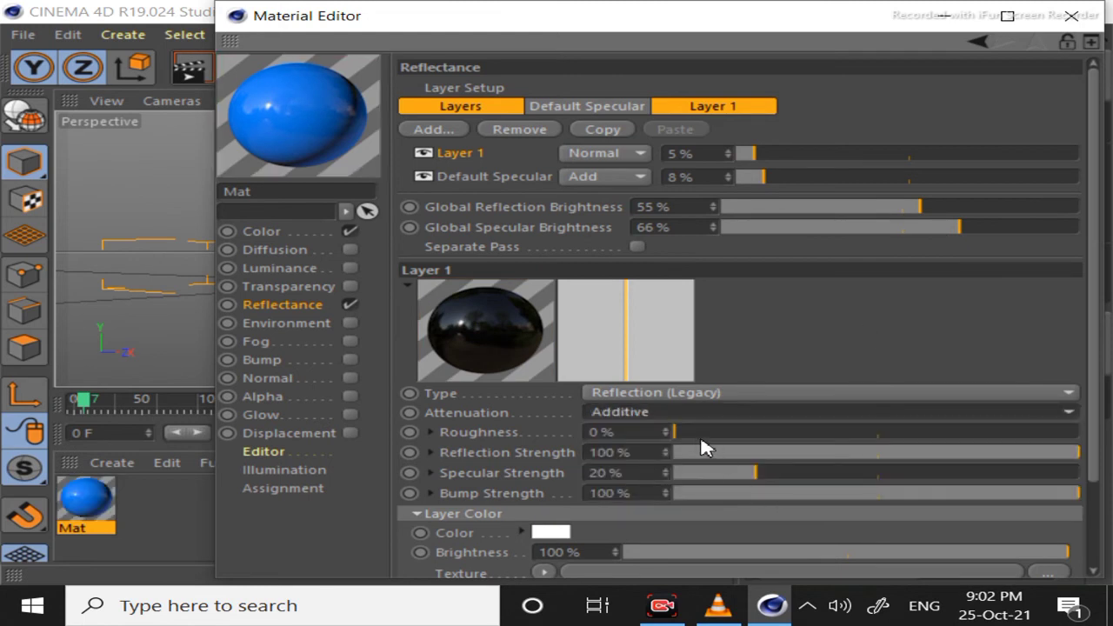
drag(718, 477, 1044, 476)
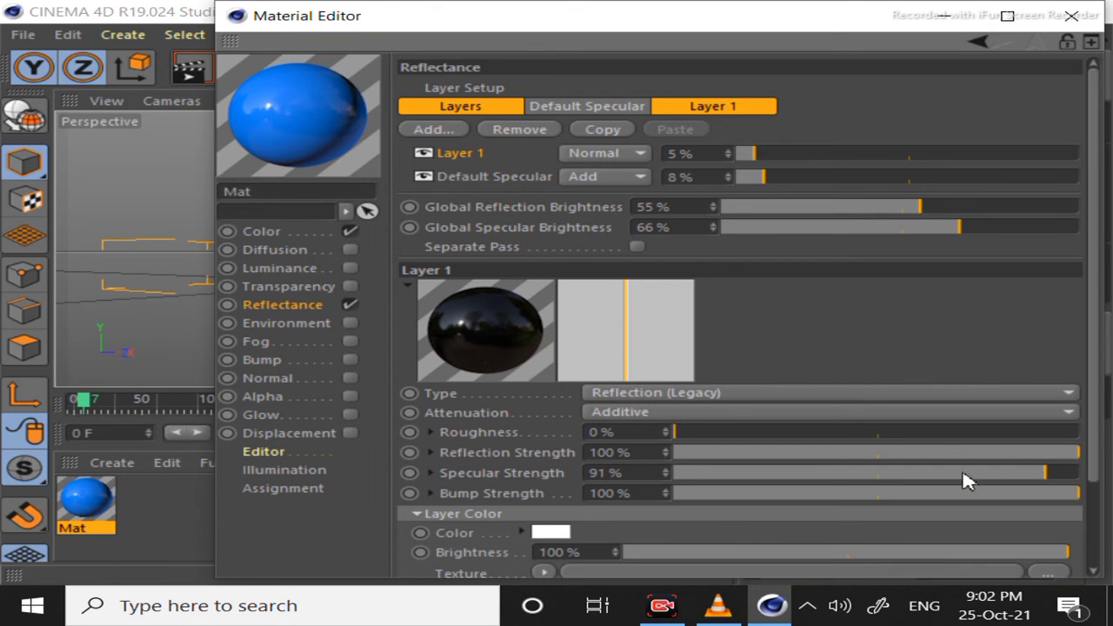
click(1071, 18)
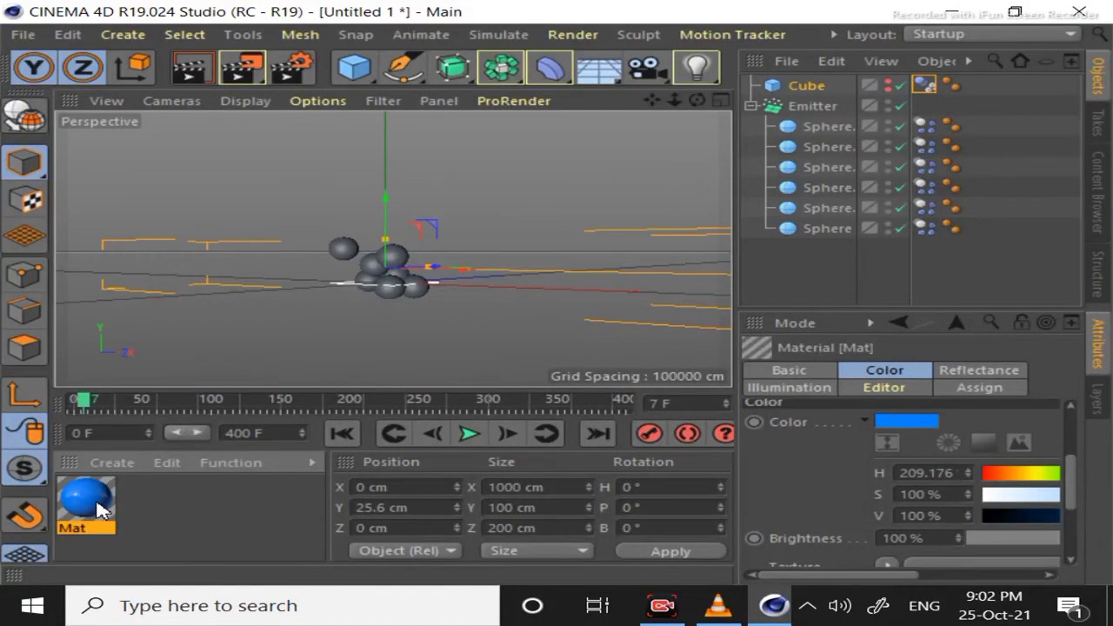
Duplicate Mat twice and make the first copy orange with red at full and blue at 5.
key(ctrl+c)
key(ctrl+v)
key(ctrl+v)
key(ctrl+v)
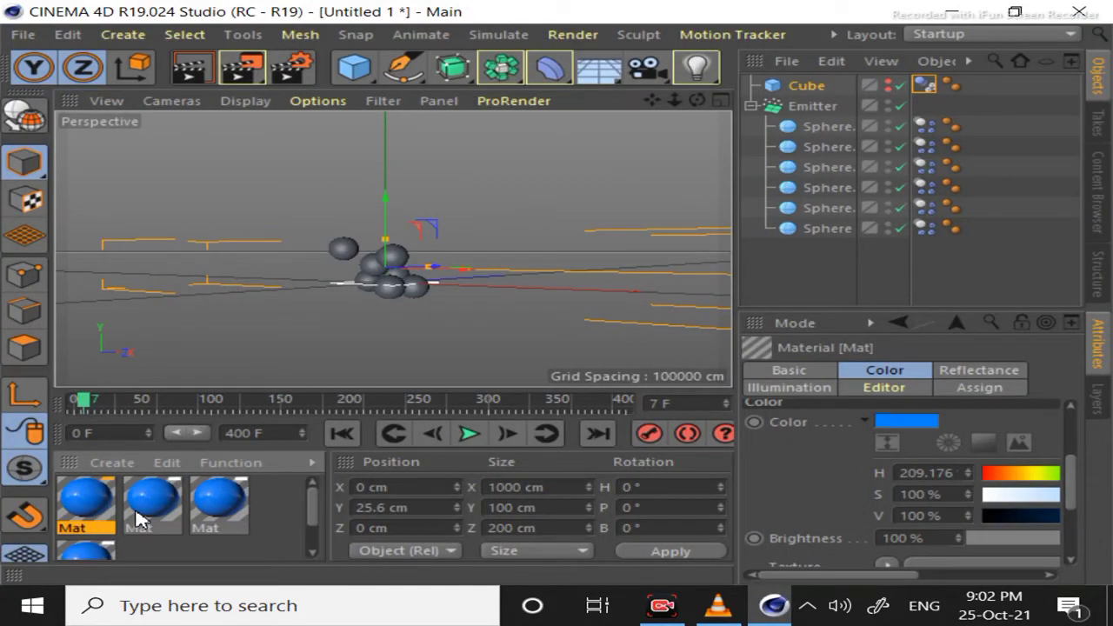
key(ctrl+v)
key(ctrl+v)
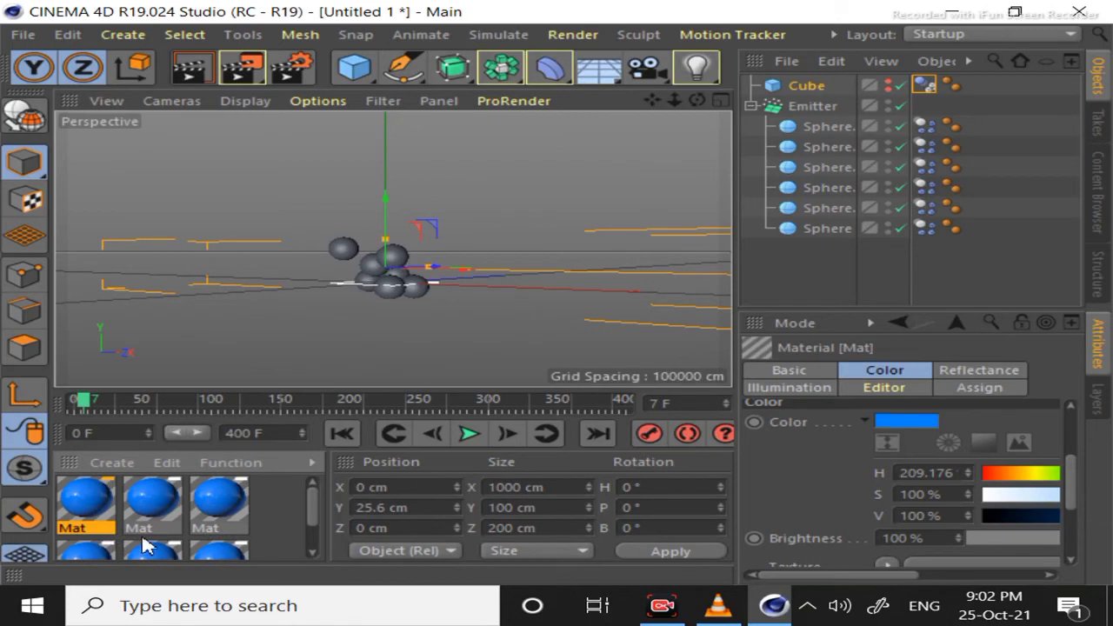
double_click(148, 502)
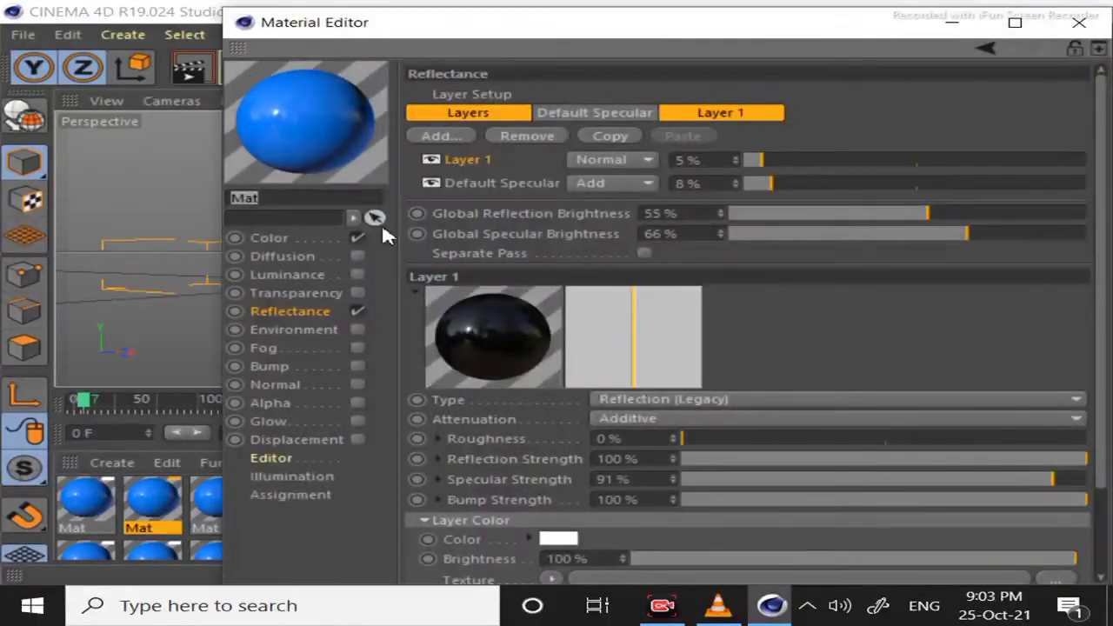
click(358, 240)
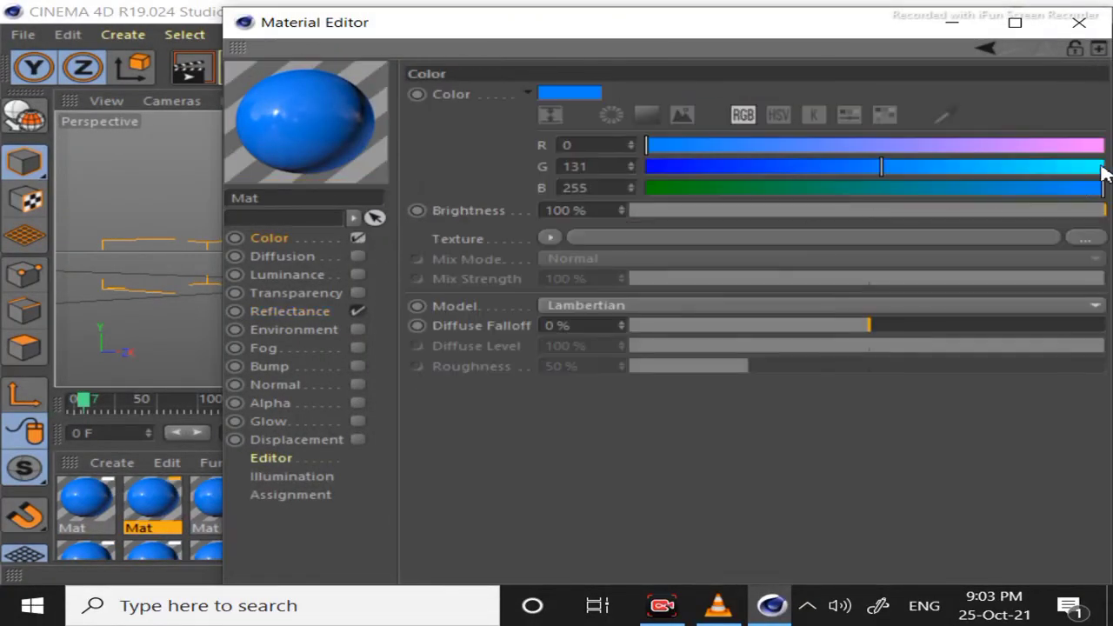
click(1097, 145)
click(655, 189)
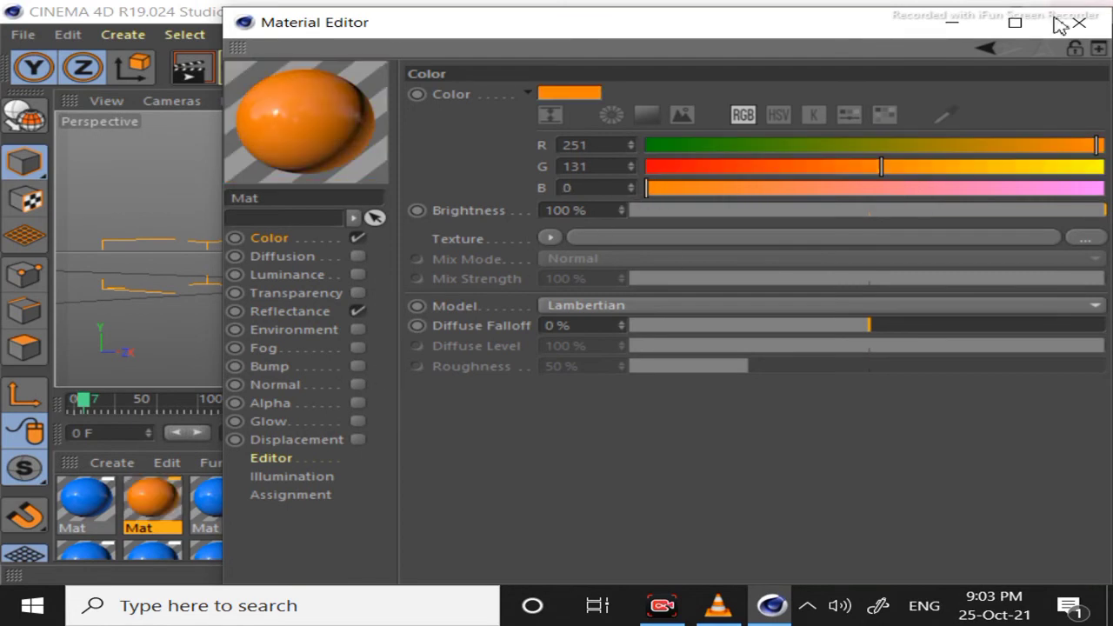
click(1079, 21)
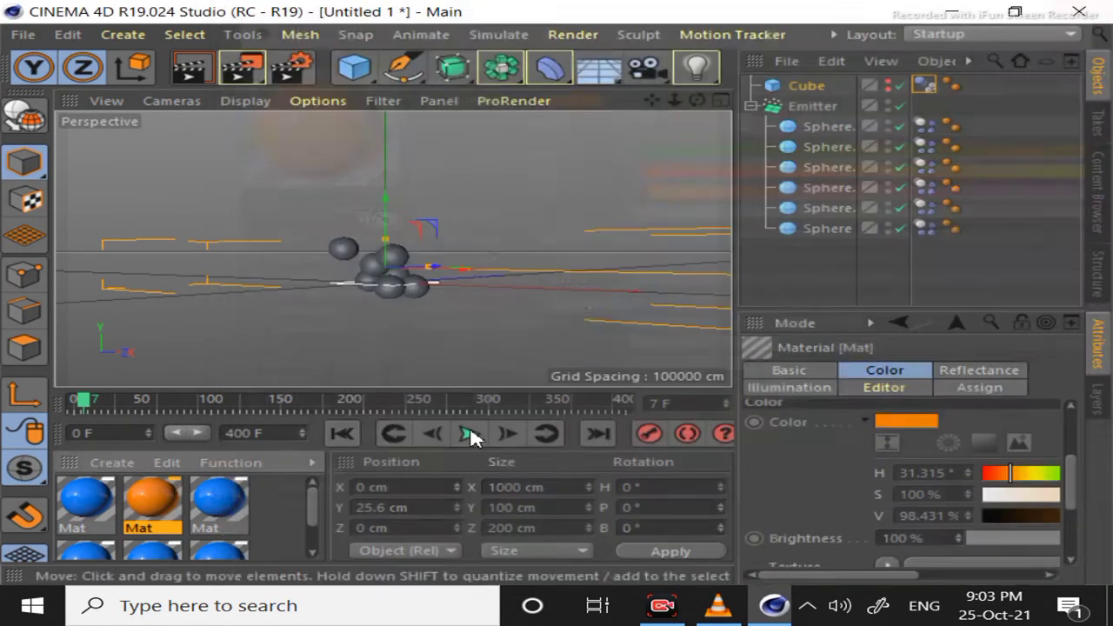
Recolour the third material yellow, RGB 255, 253, 17.
double_click(211, 500)
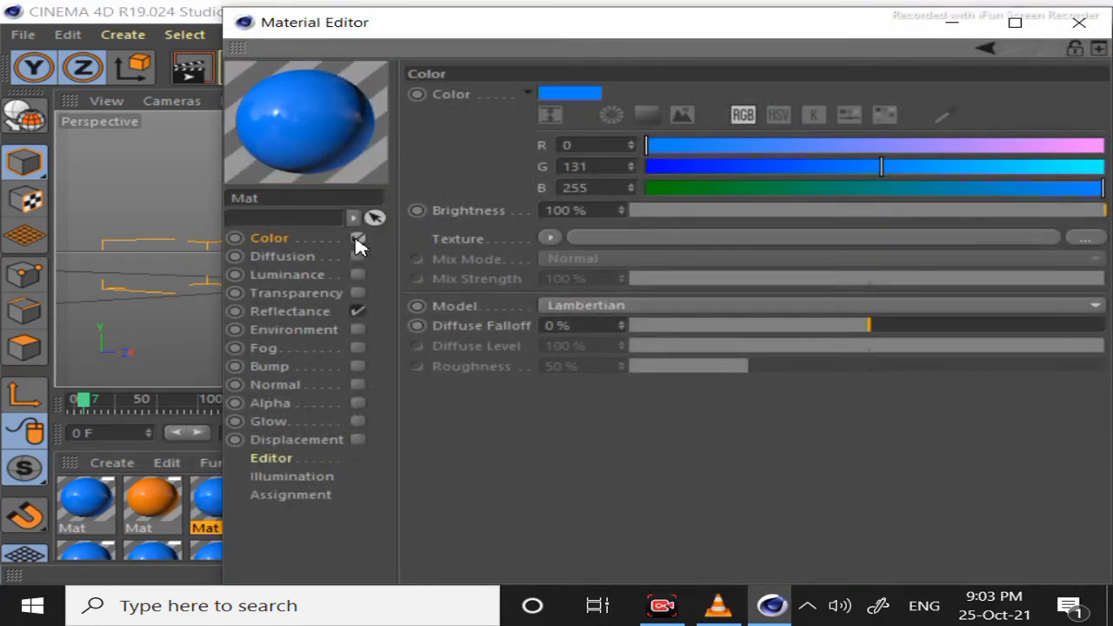
click(1098, 145)
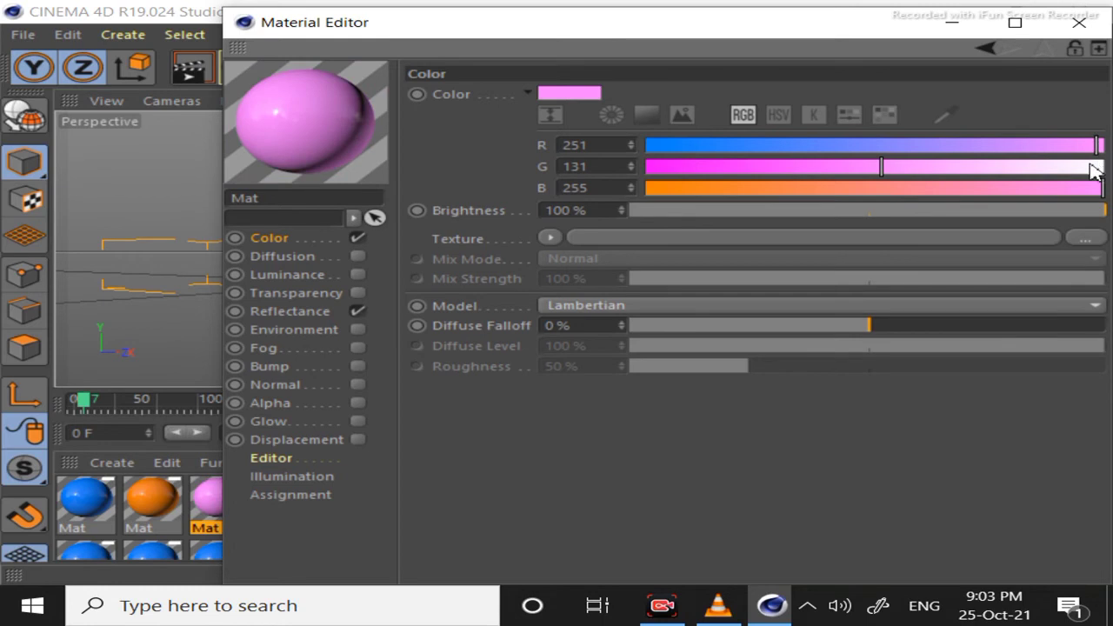
drag(887, 165, 645, 166)
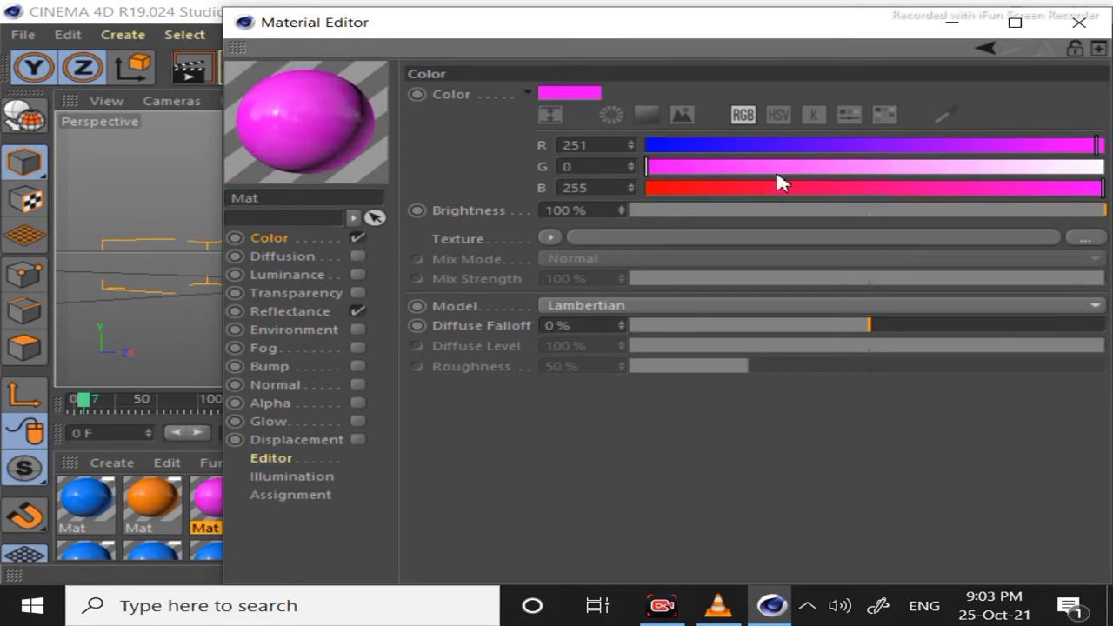
click(676, 188)
click(1098, 166)
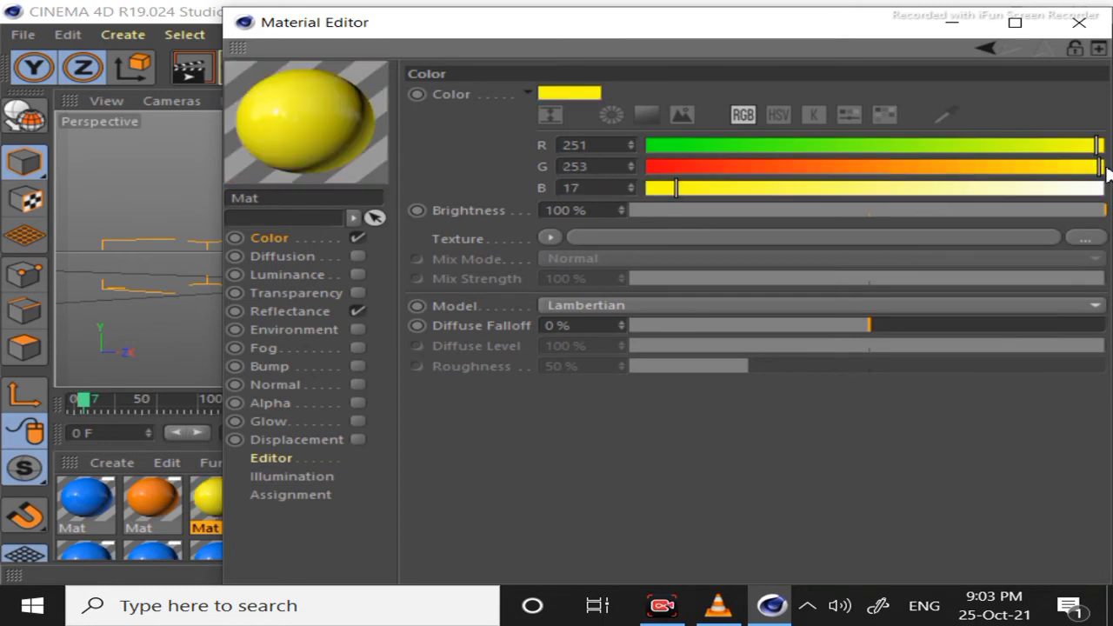
click(1078, 22)
double_click(98, 554)
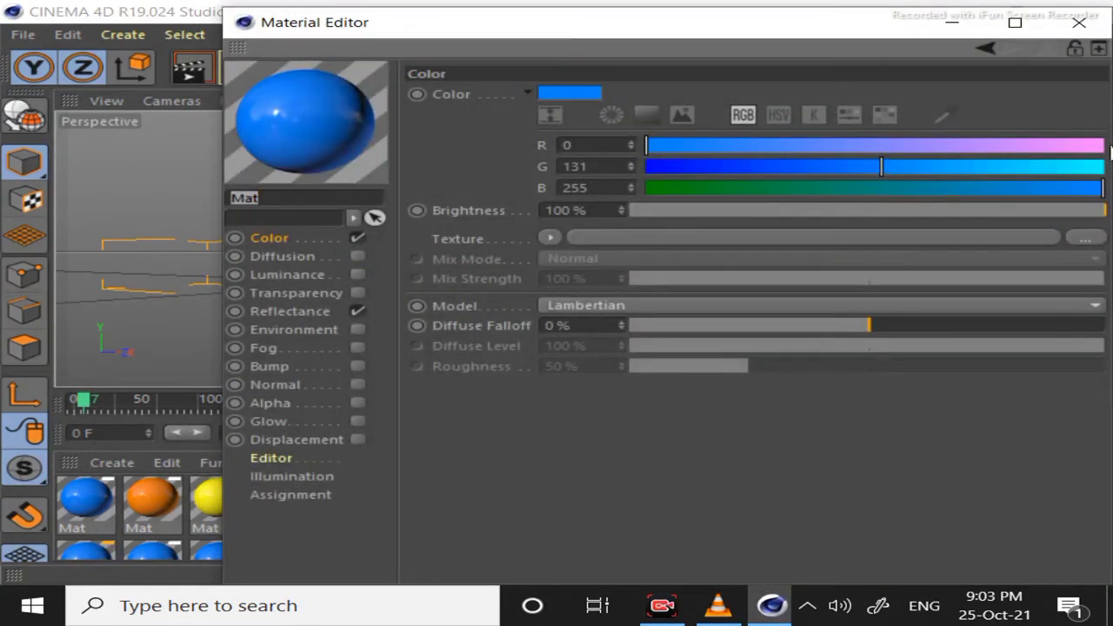
Make the fourth material pure red and close its editor.
click(1103, 145)
click(669, 166)
click(666, 188)
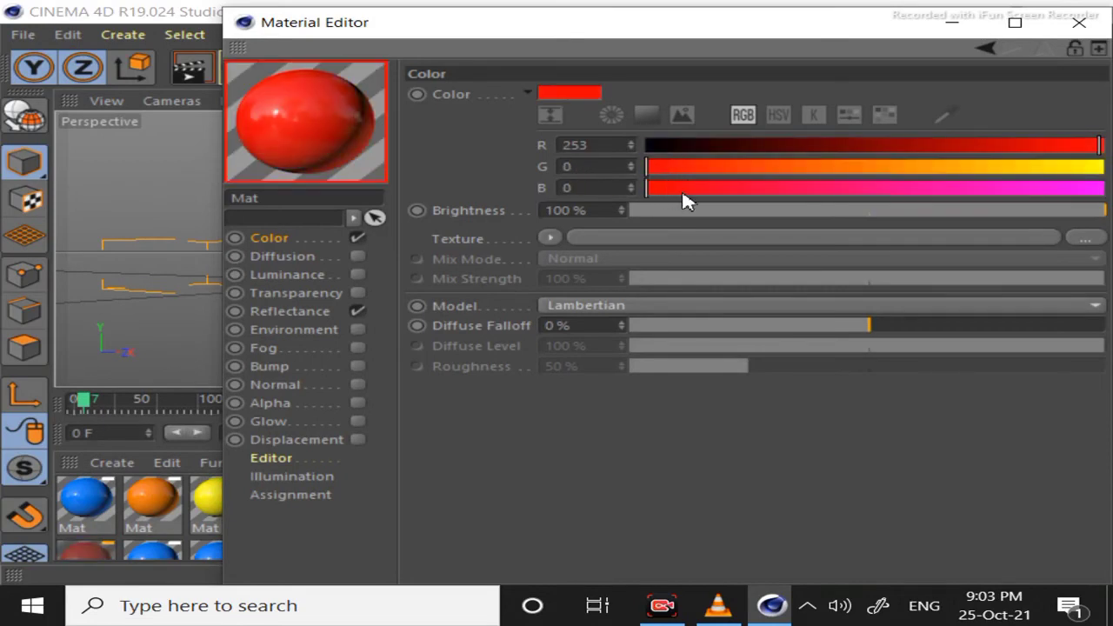
click(1078, 21)
Set the fifth material to green (R 0, G 204, B 0).
double_click(157, 556)
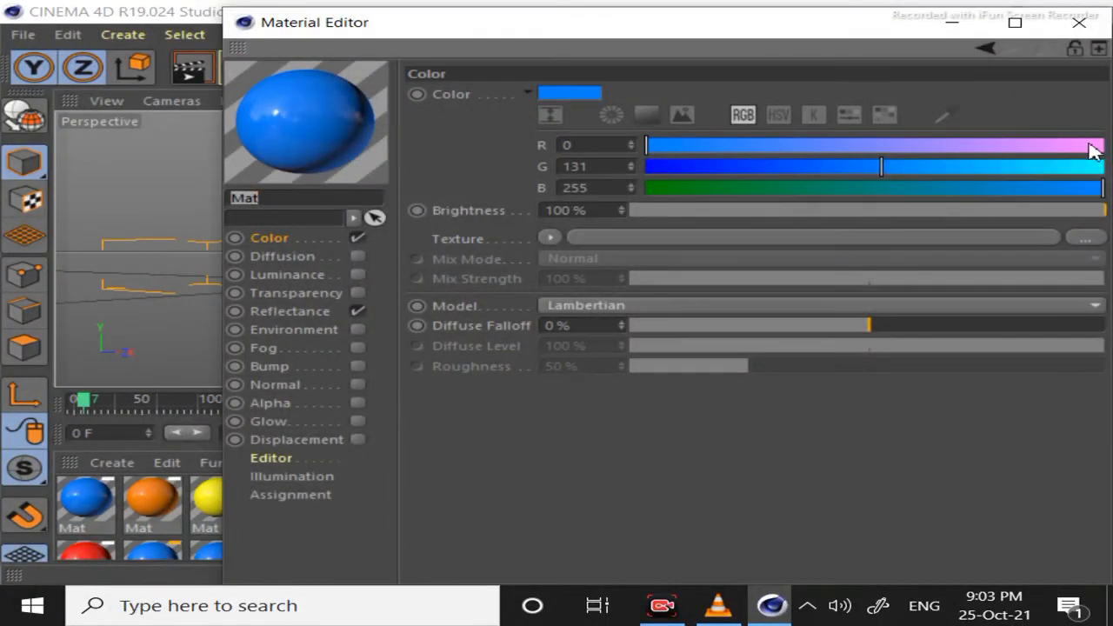
click(1089, 145)
click(1094, 166)
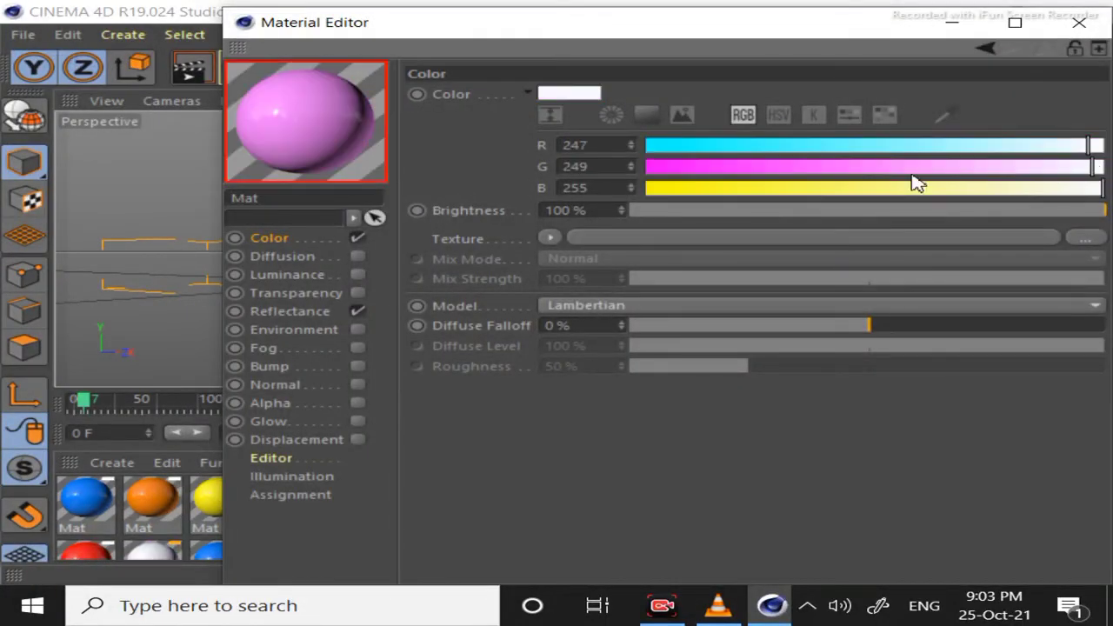
click(664, 167)
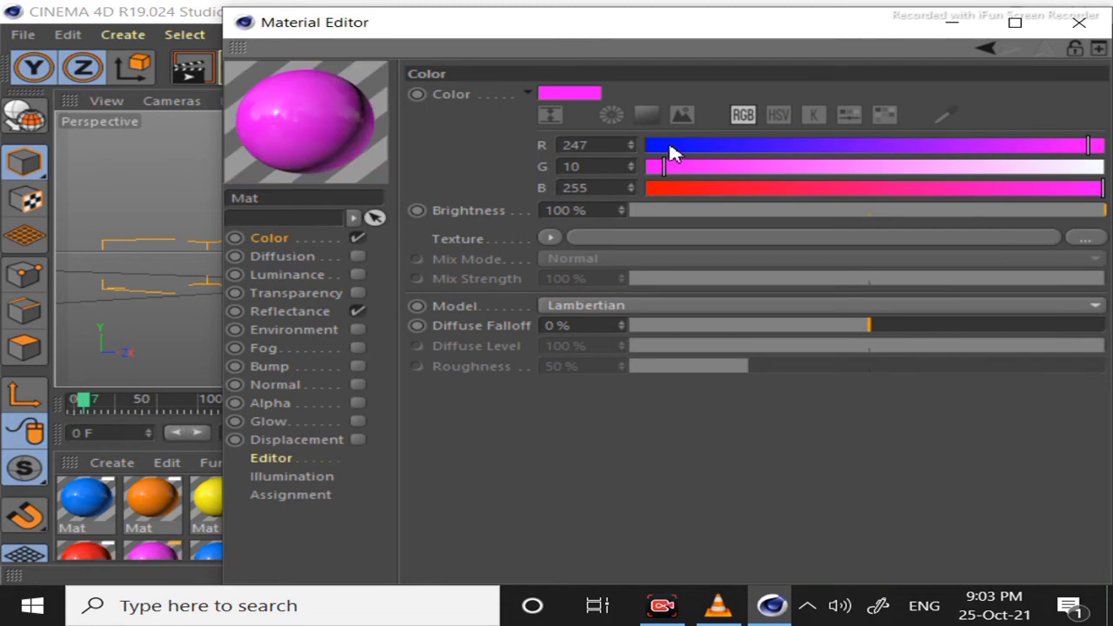
click(648, 166)
click(765, 144)
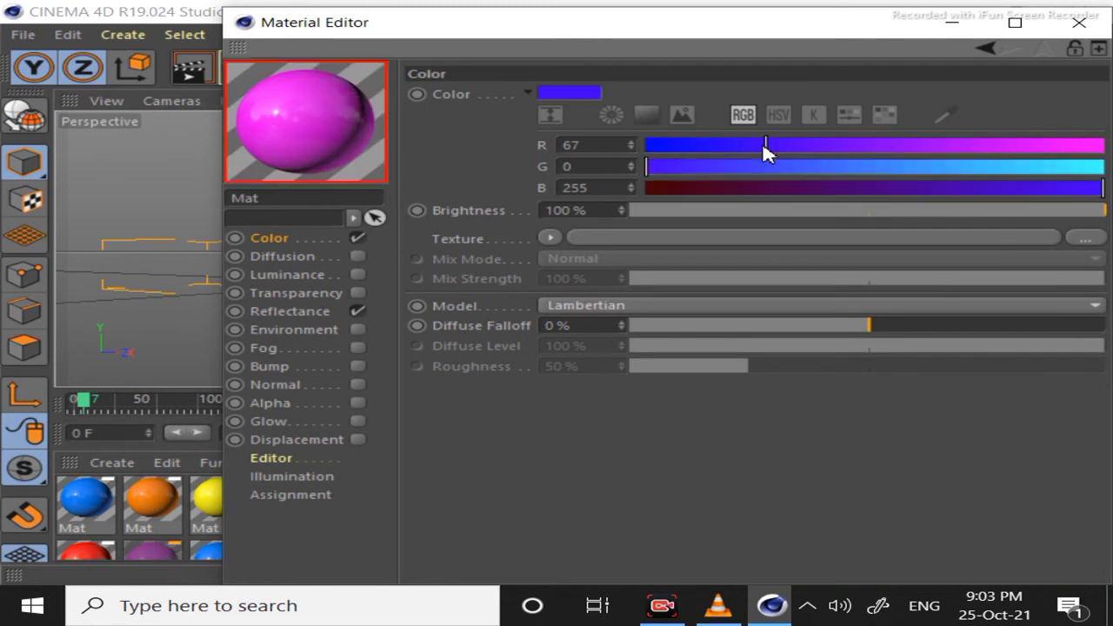
click(765, 166)
click(1088, 166)
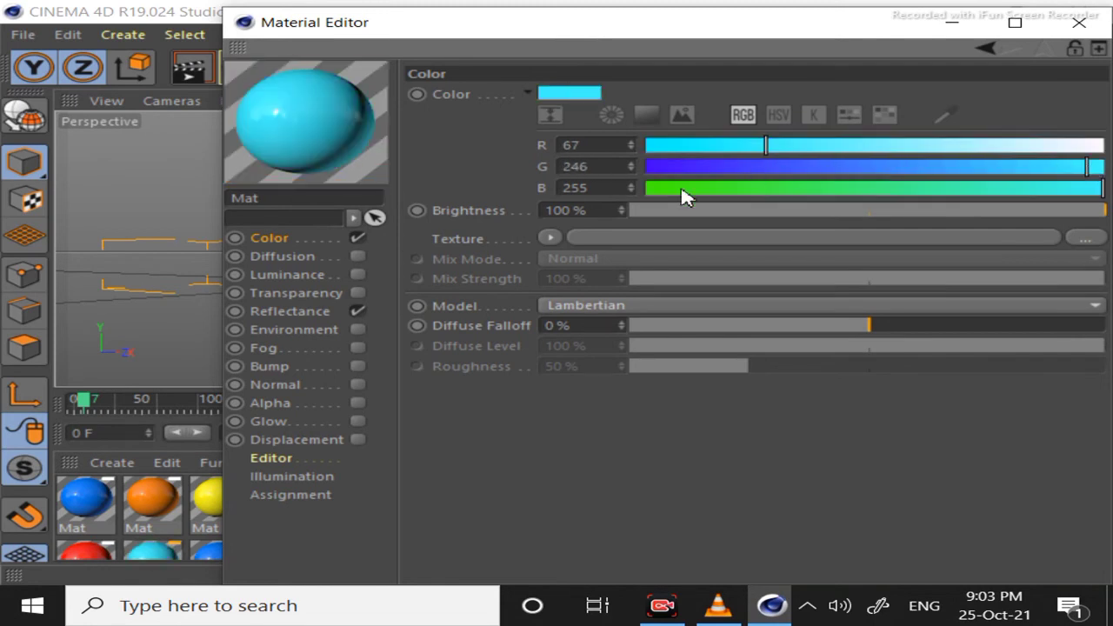
click(648, 188)
drag(765, 145, 549, 148)
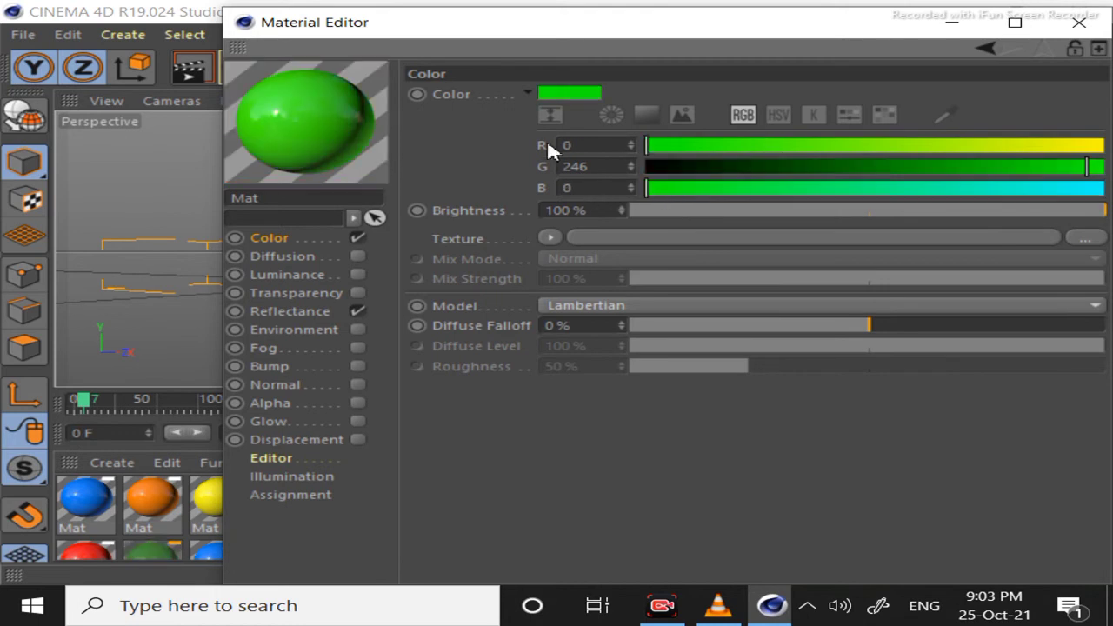
click(1010, 167)
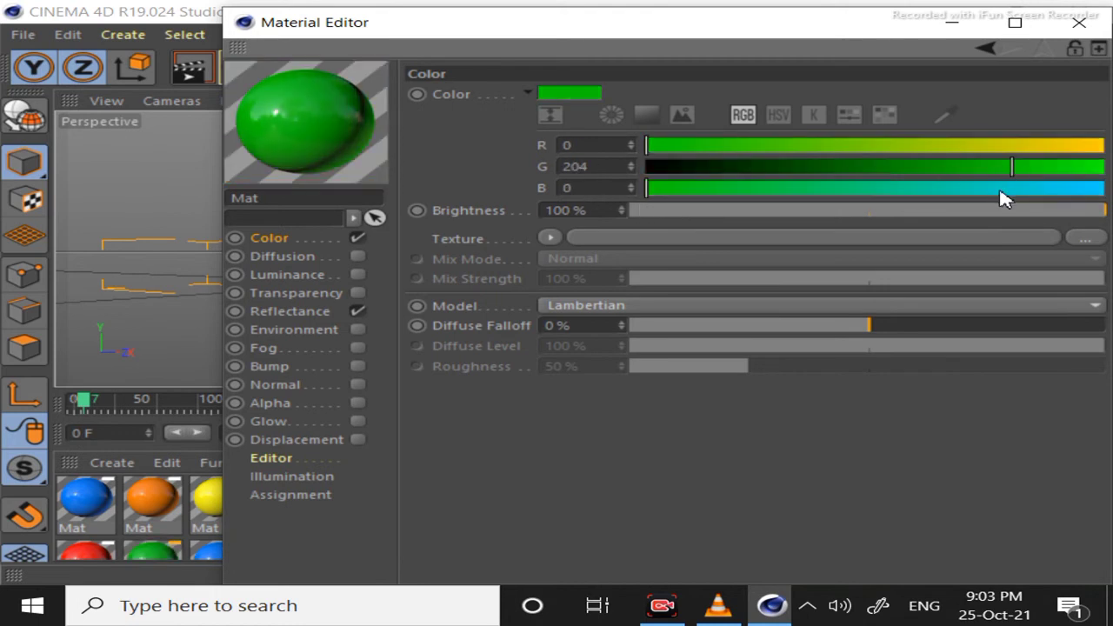
click(1078, 22)
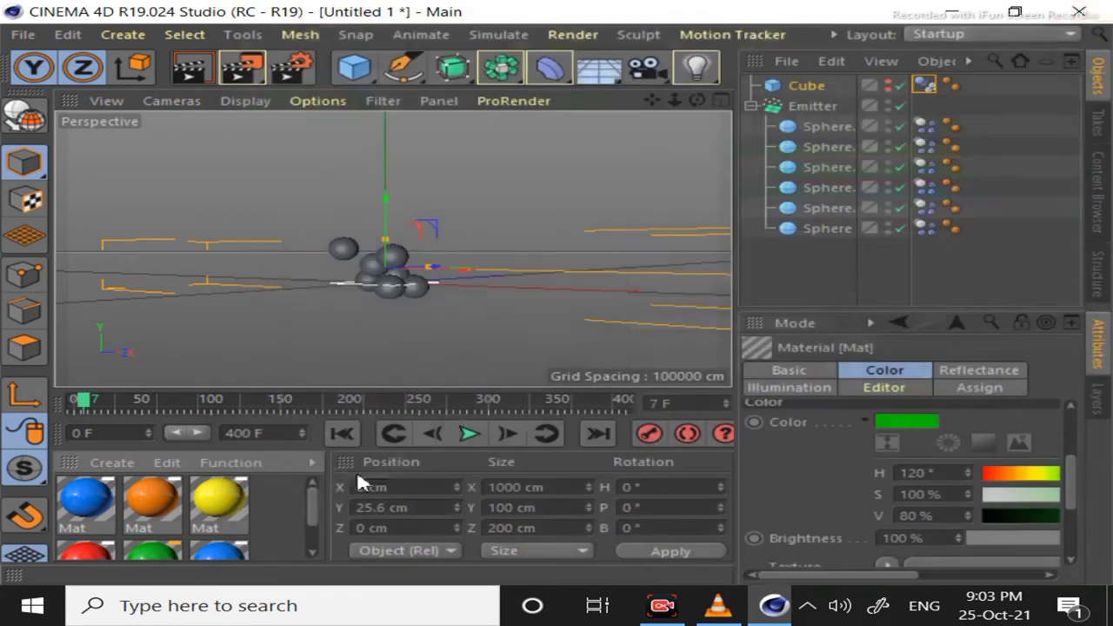
Set the sixth material to magenta (R 215, G 0, B 209) and close the editor.
double_click(226, 551)
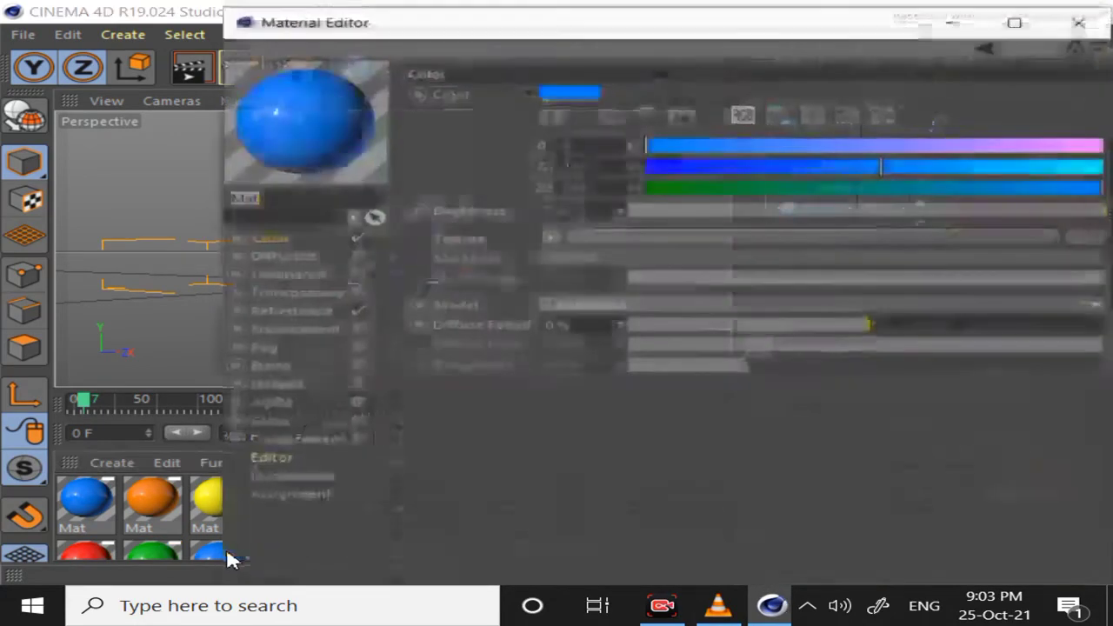
click(1080, 145)
click(1081, 166)
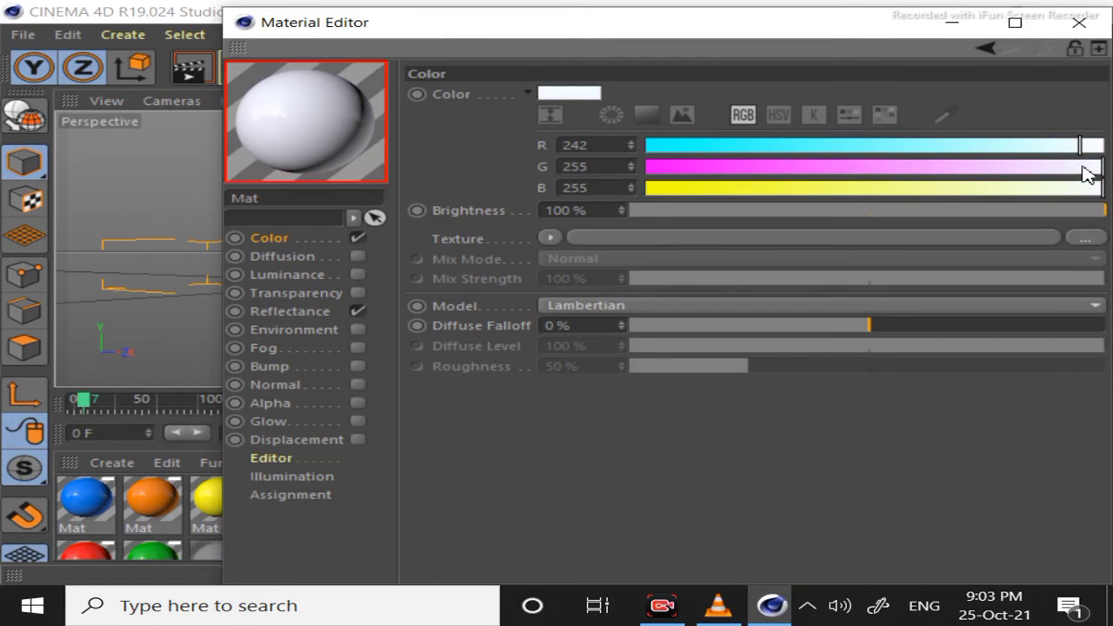
click(670, 166)
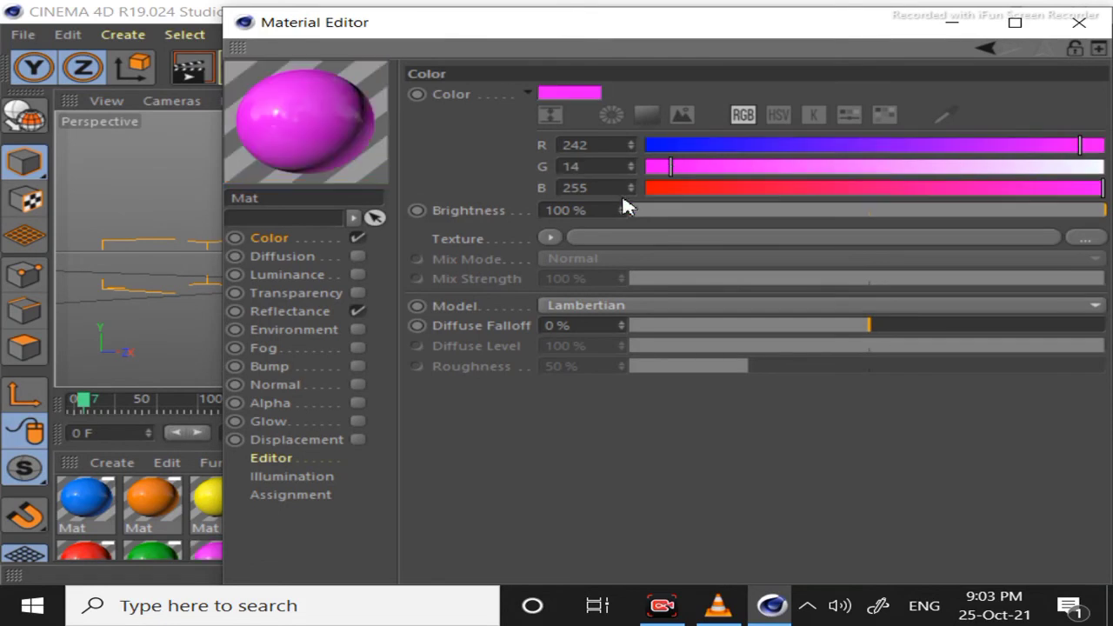
drag(670, 168, 646, 168)
click(1031, 145)
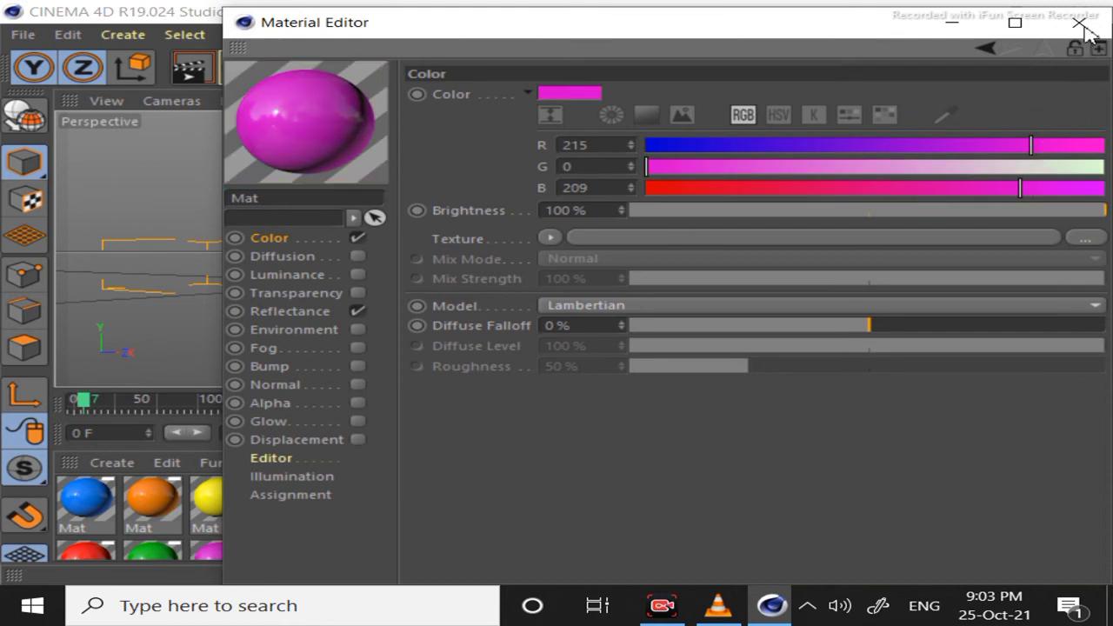
click(1079, 22)
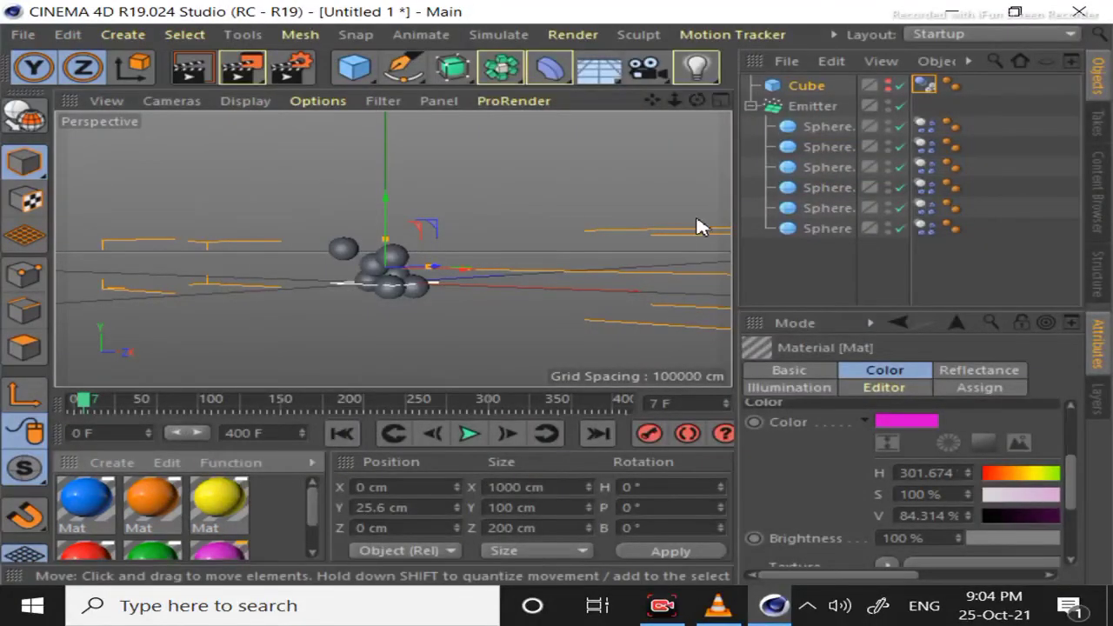
drag(653, 100, 643, 79)
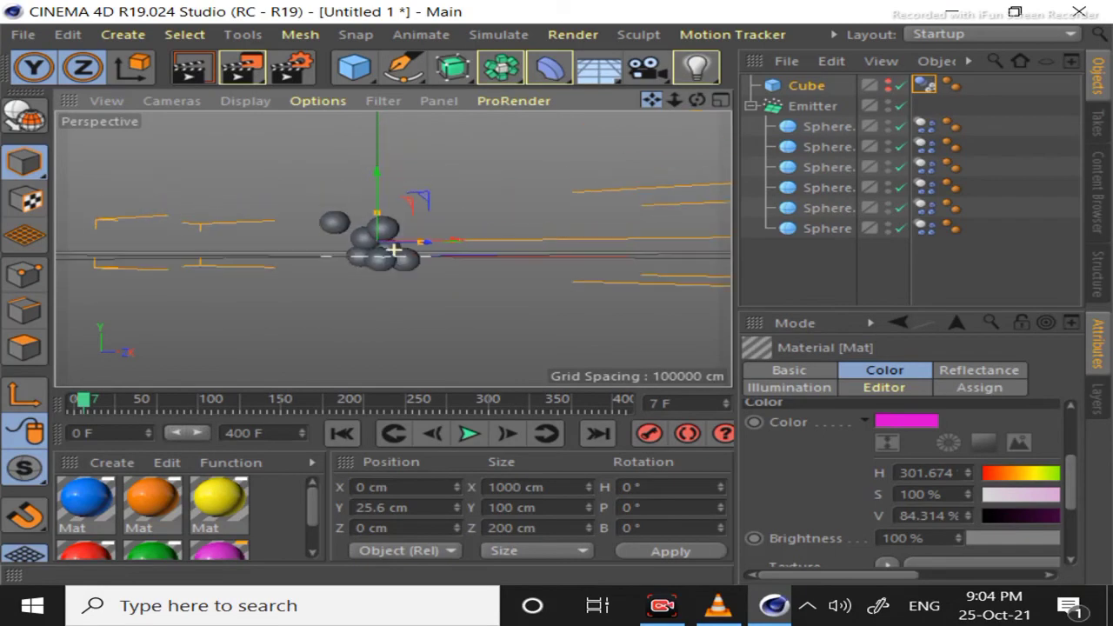
scroll(318, 510, down, 1)
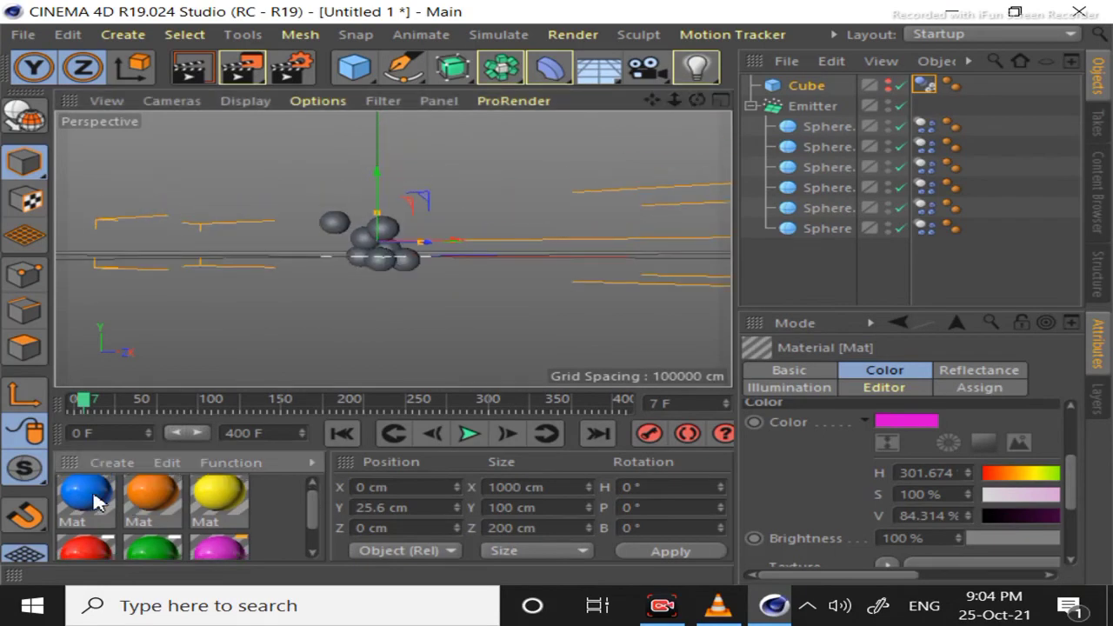
Give the six spheres blue, orange, yellow, magenta, green and red material tags, one each.
drag(808, 234, 810, 230)
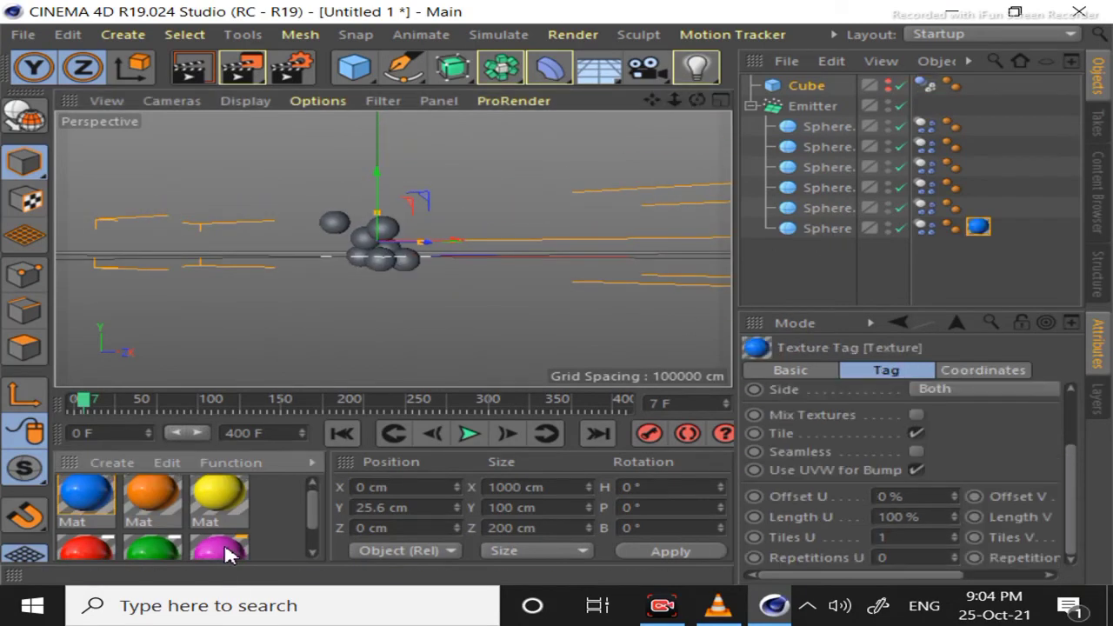
drag(852, 147, 842, 126)
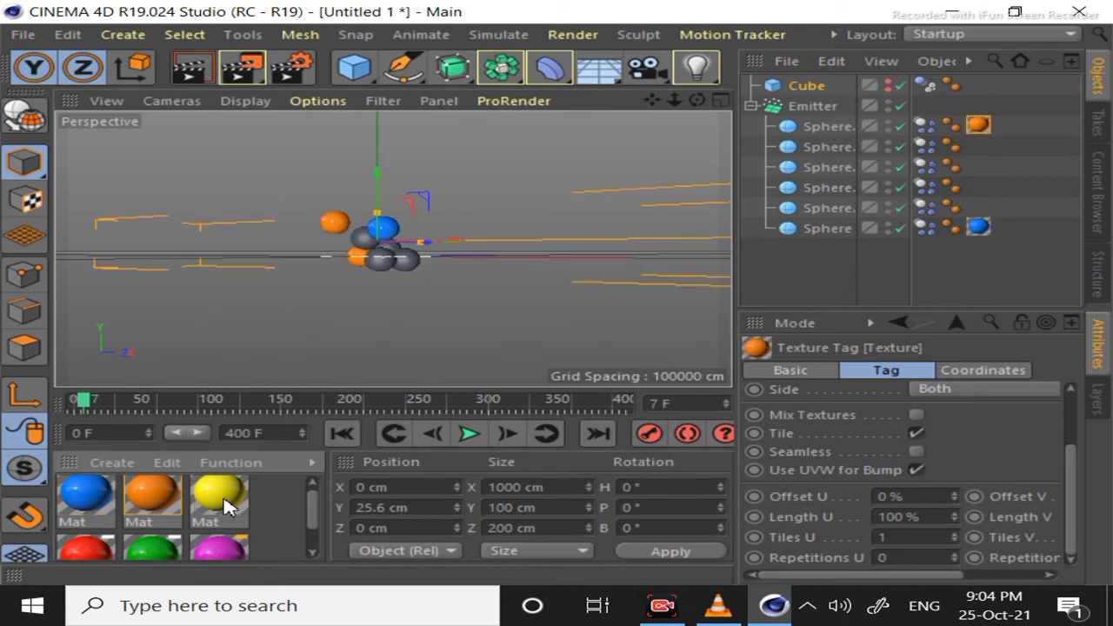
drag(826, 150, 827, 146)
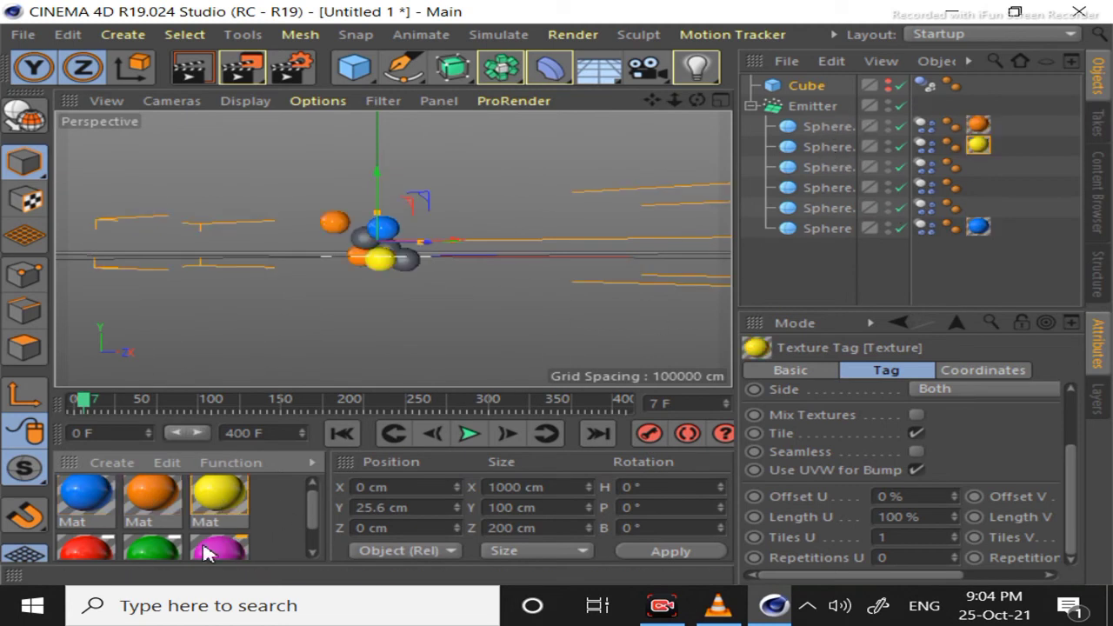
drag(733, 305, 826, 167)
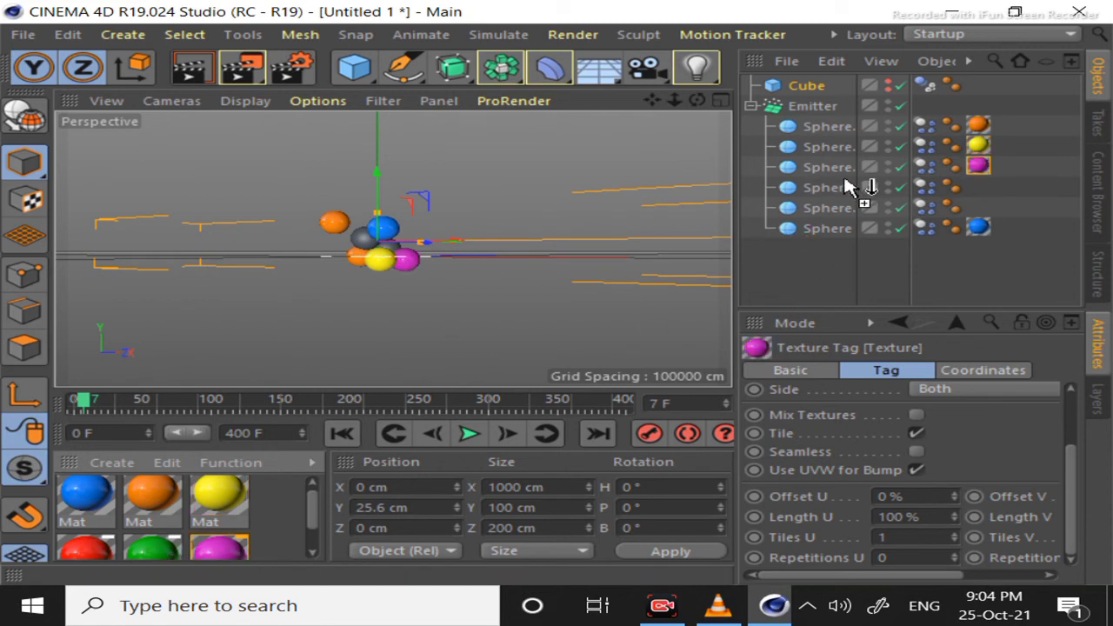
drag(839, 203, 835, 190)
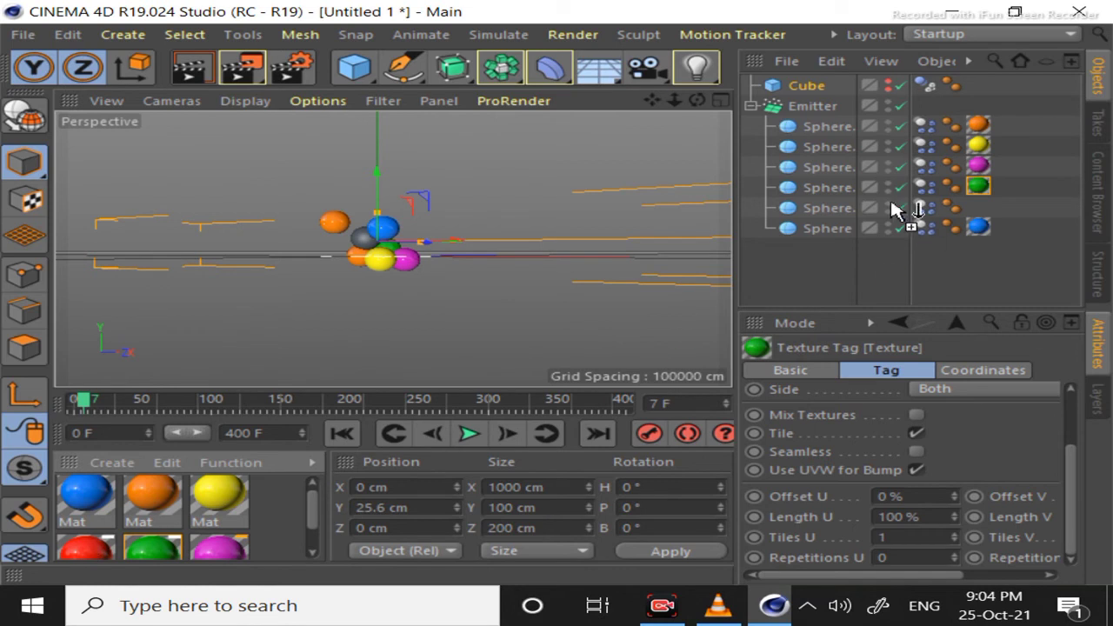
drag(913, 225, 840, 206)
drag(697, 100, 705, 102)
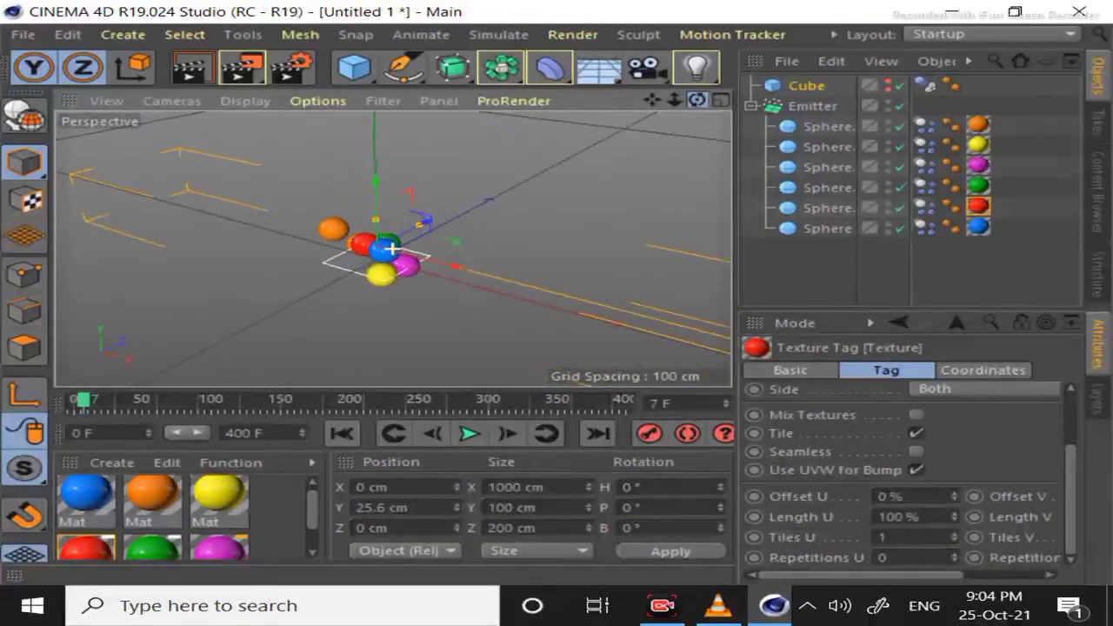
Play the falling-sphere simulation and stop it at frame 174 with the balls settled.
click(465, 434)
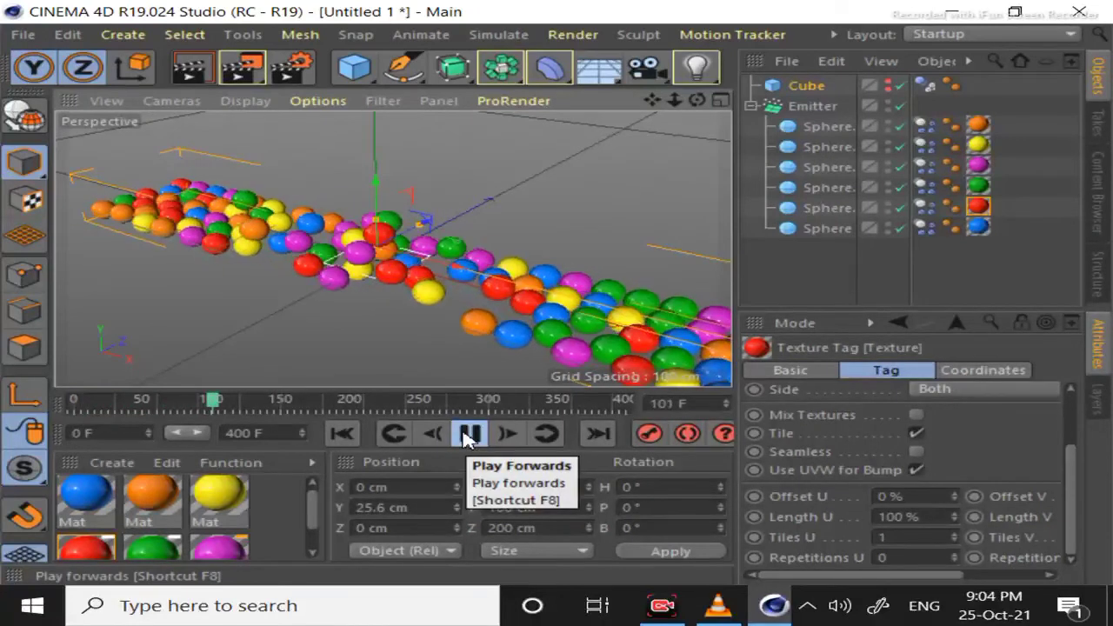
mouse_move(652, 100)
mouse_down()
mouse_move(673, 100)
mouse_move(673, 122)
mouse_up()
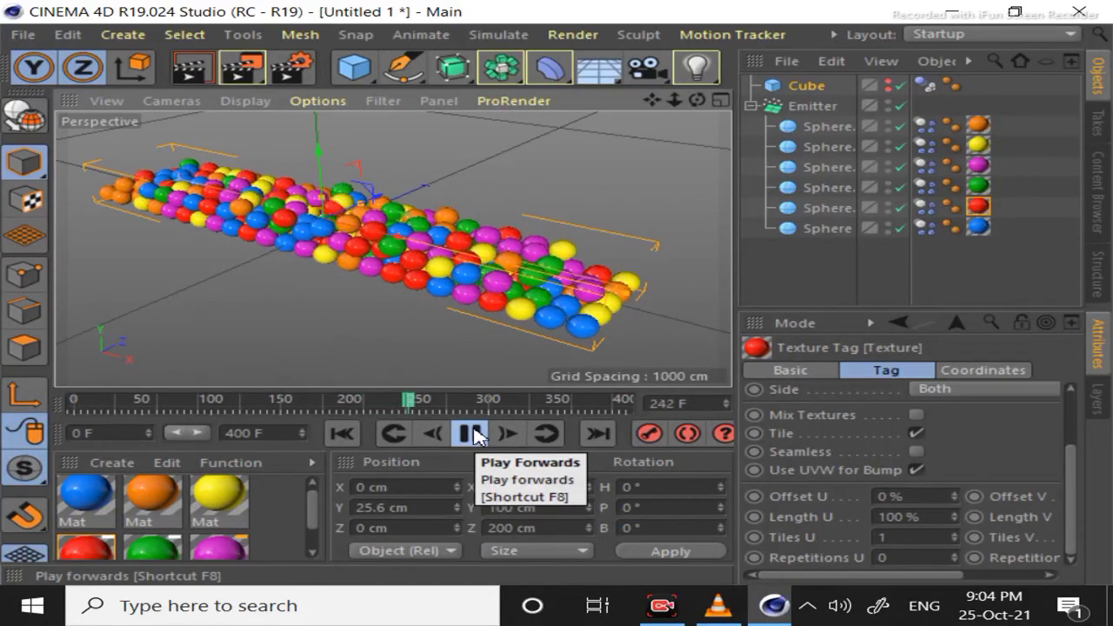
click(471, 433)
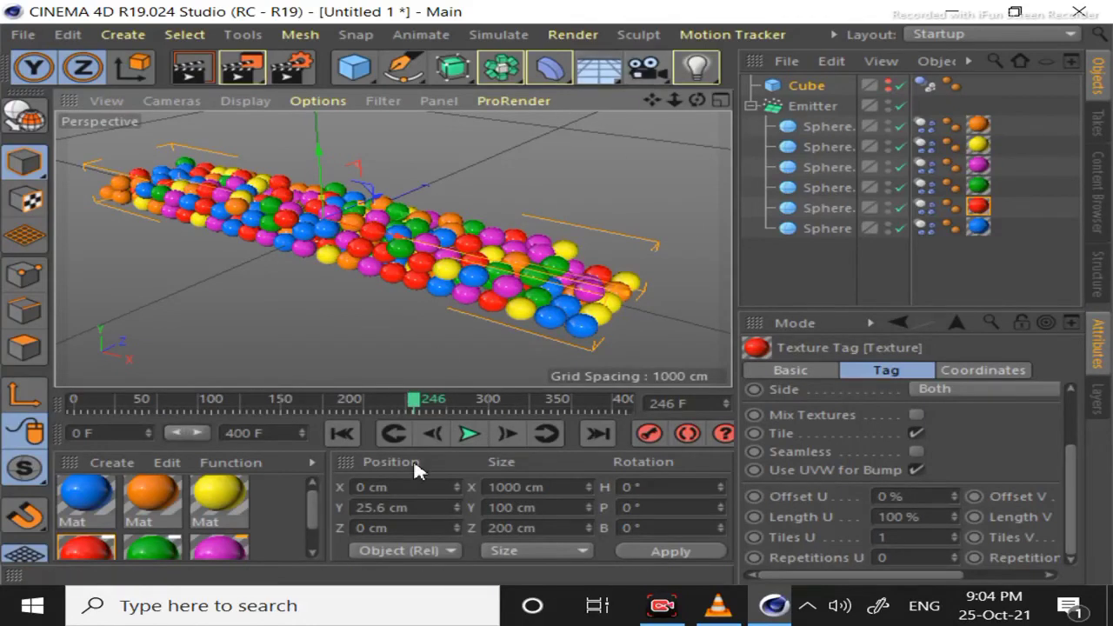
drag(417, 401, 641, 411)
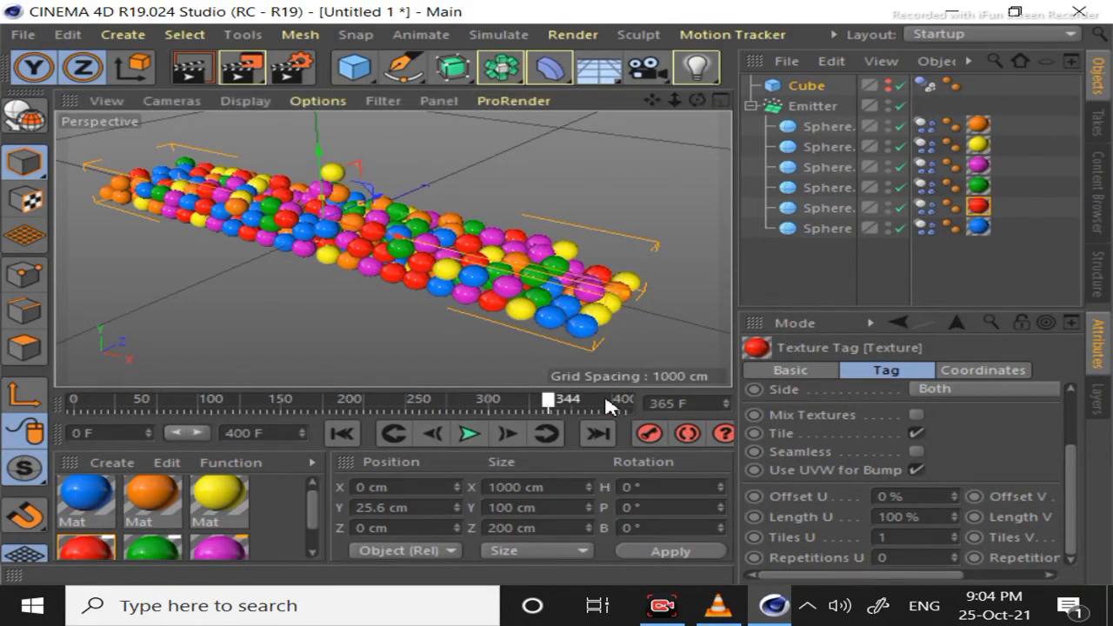
click(470, 433)
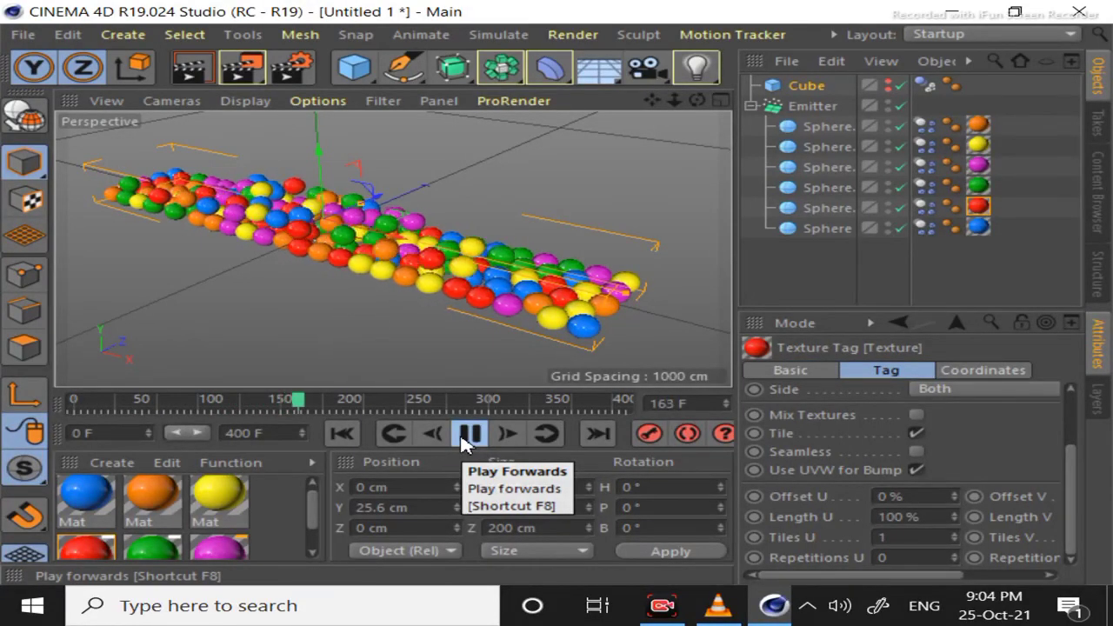
click(462, 435)
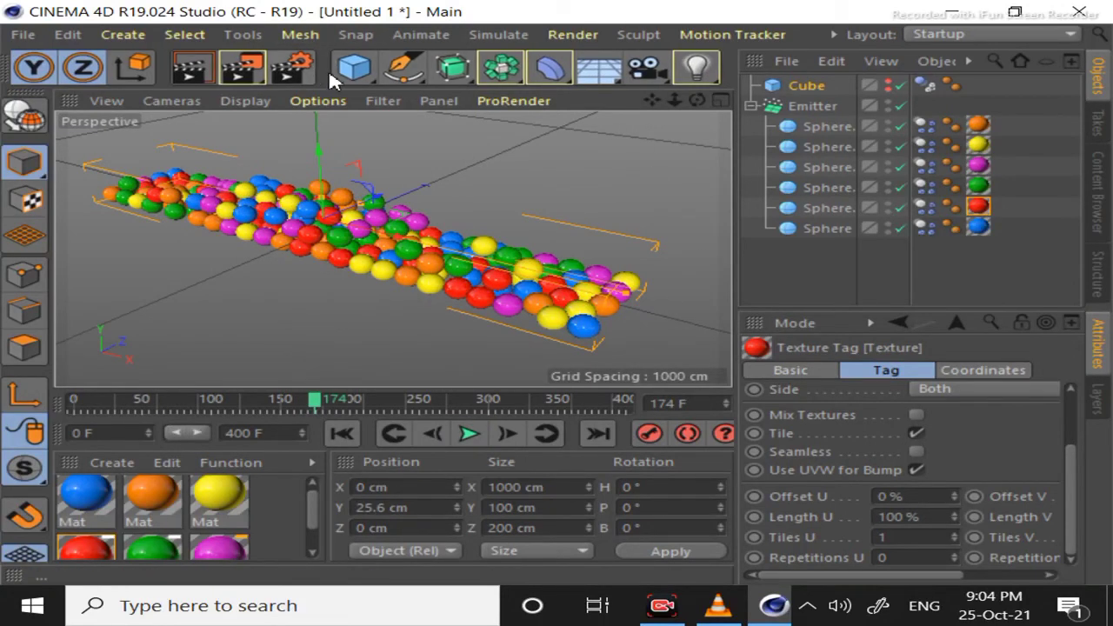
Add a Floor and delete it, then add a Physical Sky.
click(608, 64)
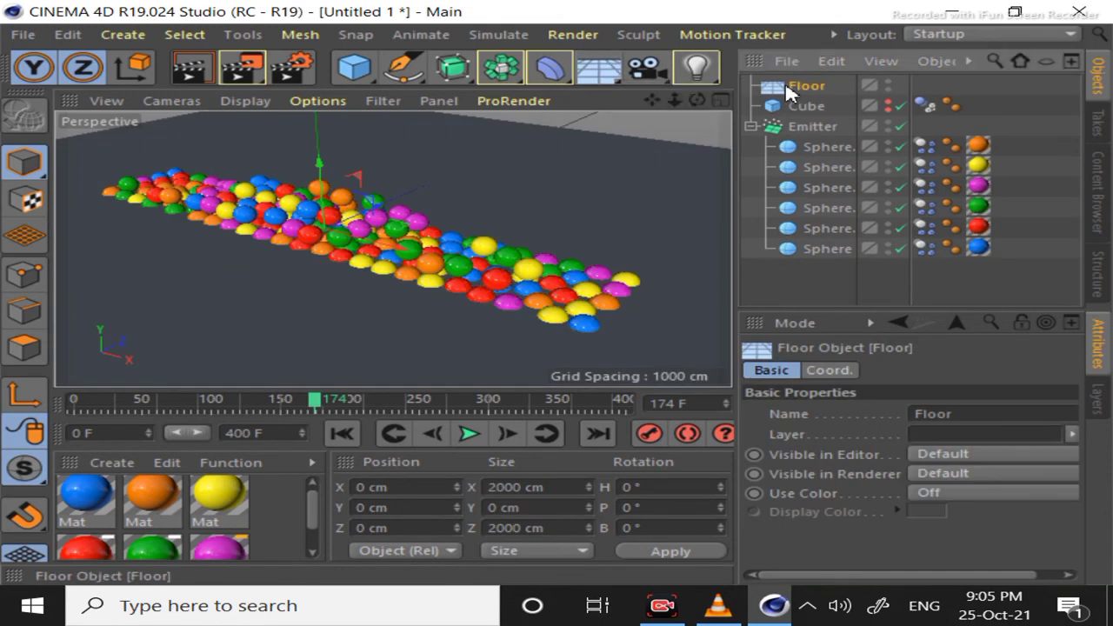
key(Delete)
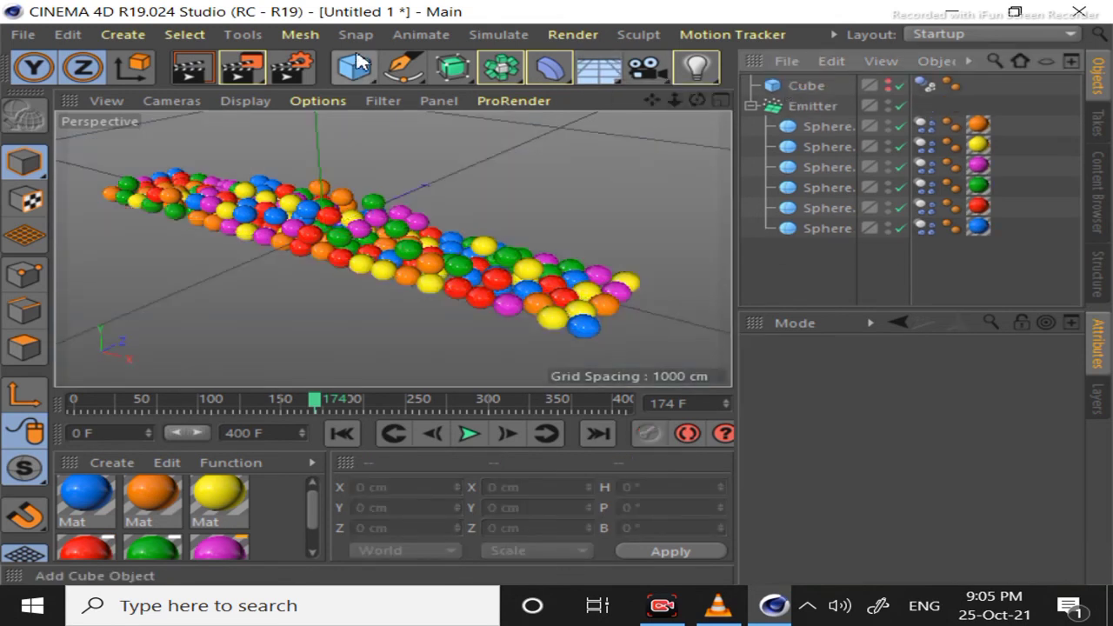
click(604, 68)
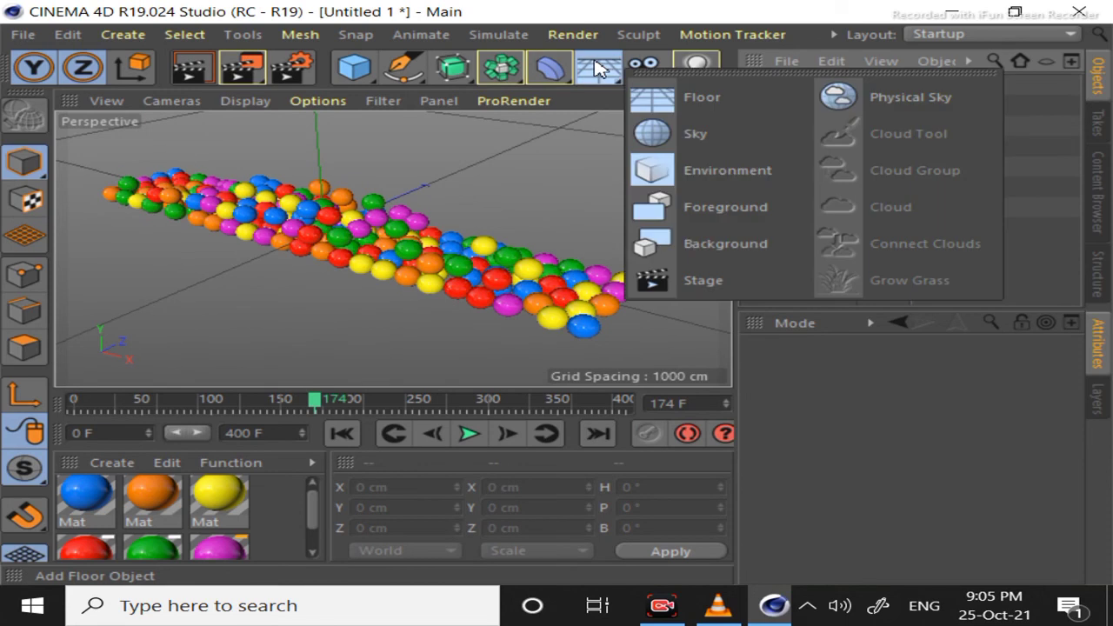
click(869, 96)
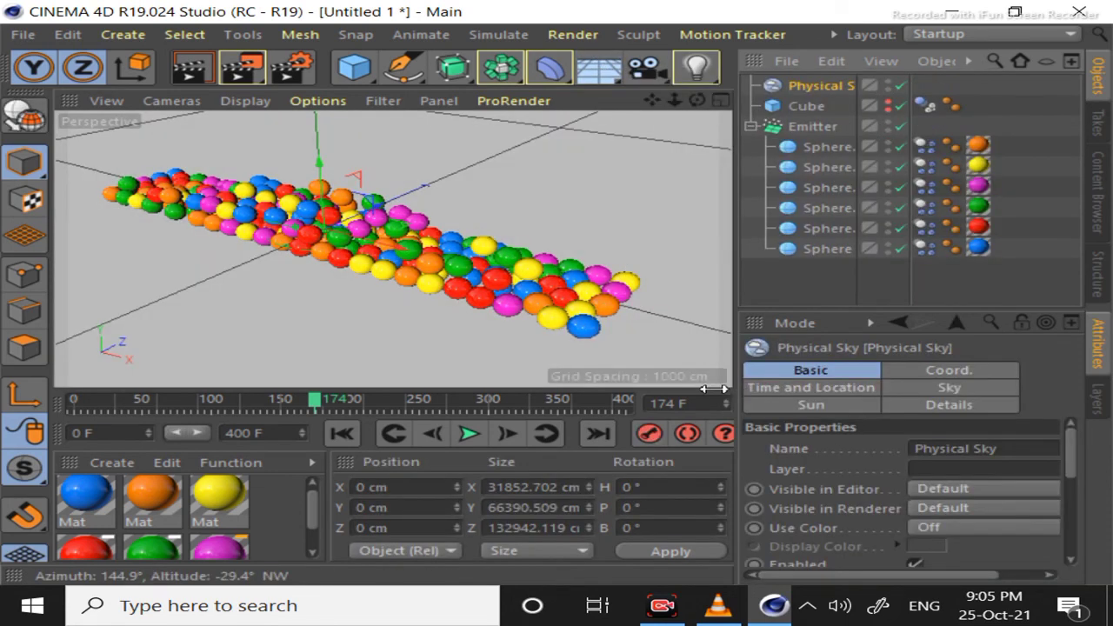
Turn on Rainbow in the Physical Sky's Basic attributes.
drag(720, 389, 478, 388)
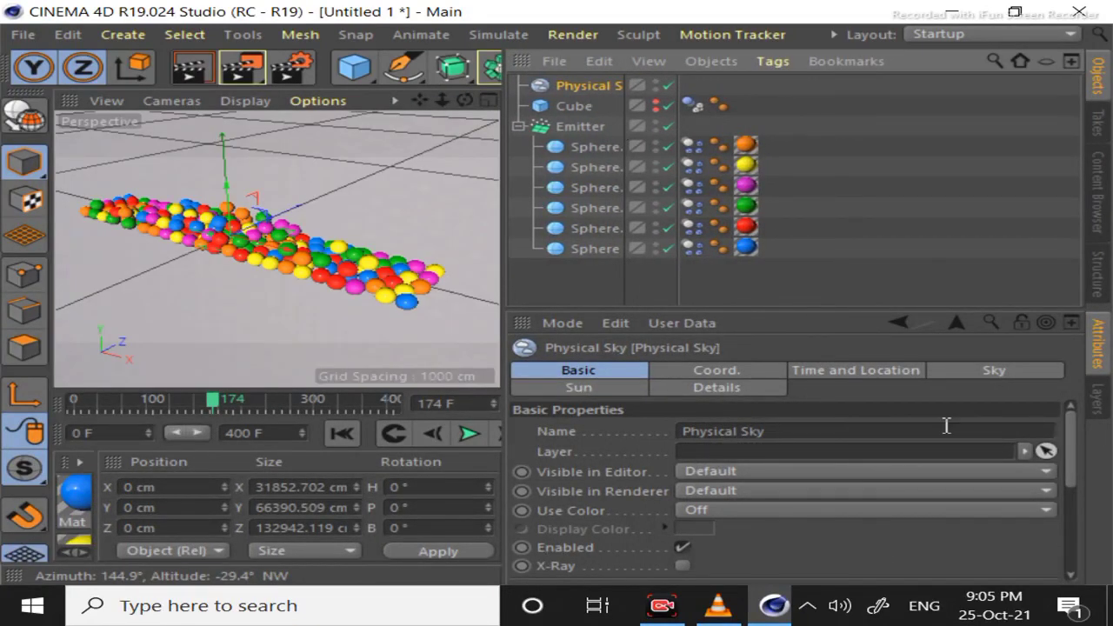
drag(1066, 469, 1071, 544)
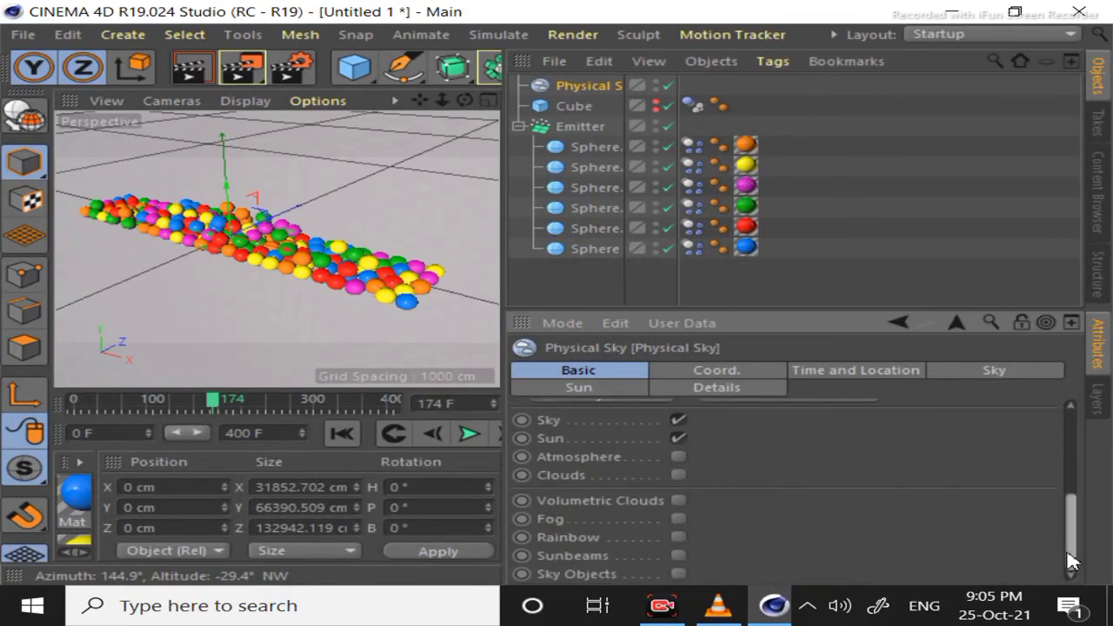
click(679, 538)
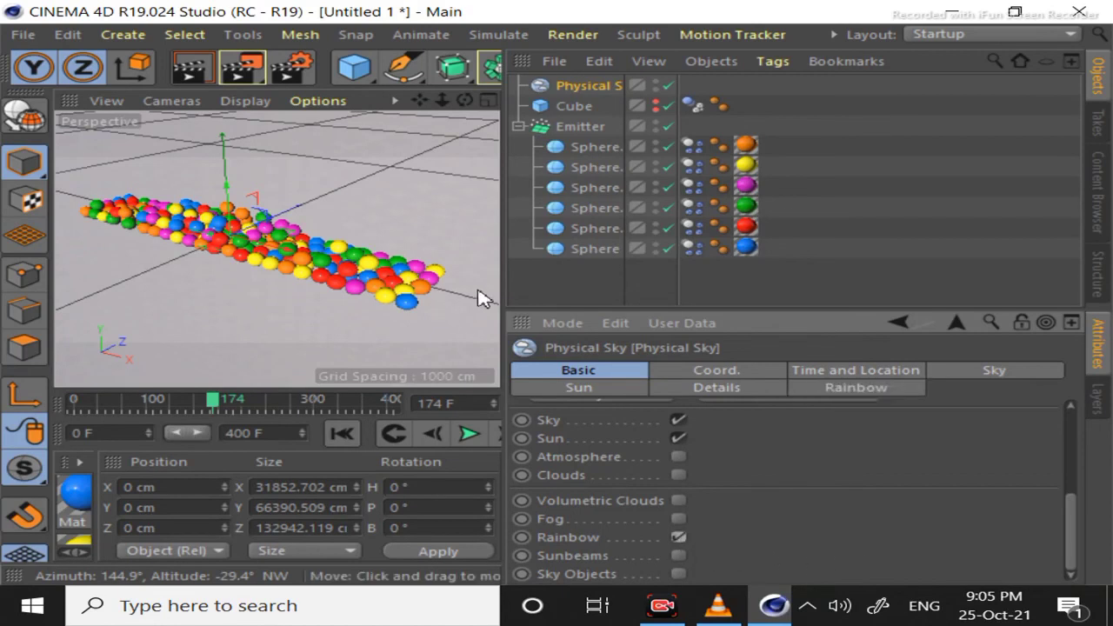
drag(506, 298, 787, 297)
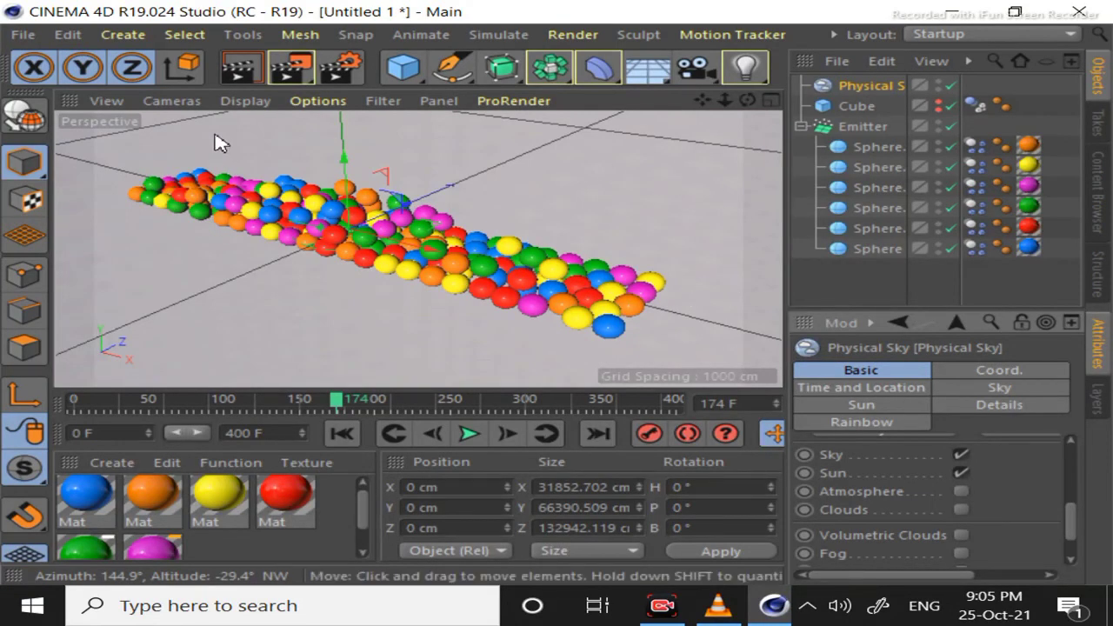
Render the active viewport to preview the spheres against the rainbow sky.
click(245, 70)
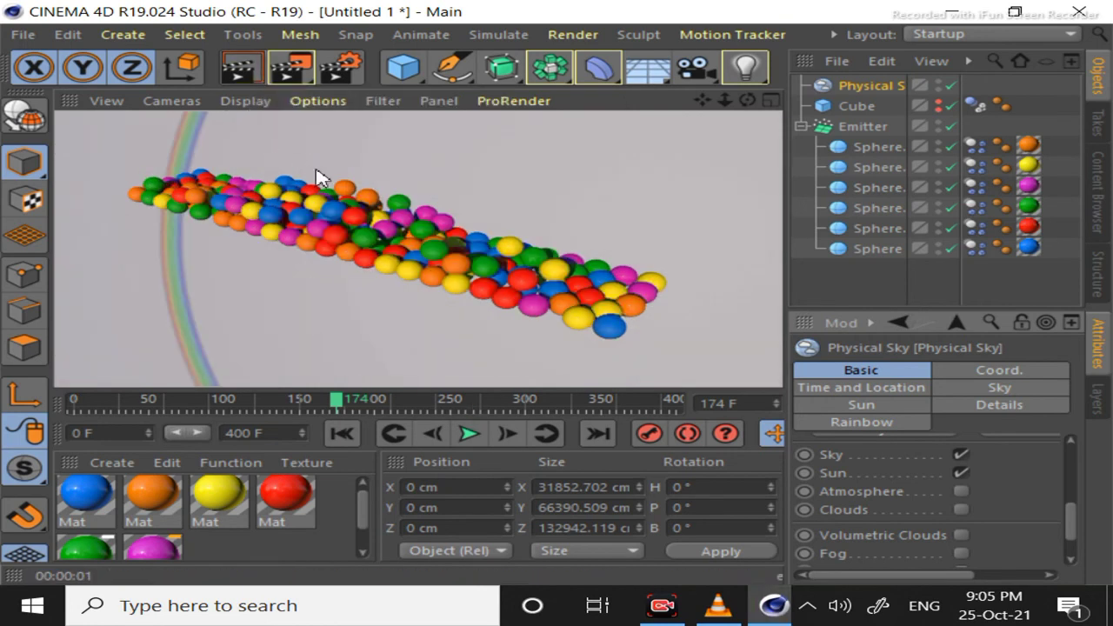
Add Ambient Occlusion and Global Illumination effects in Render Settings.
click(336, 70)
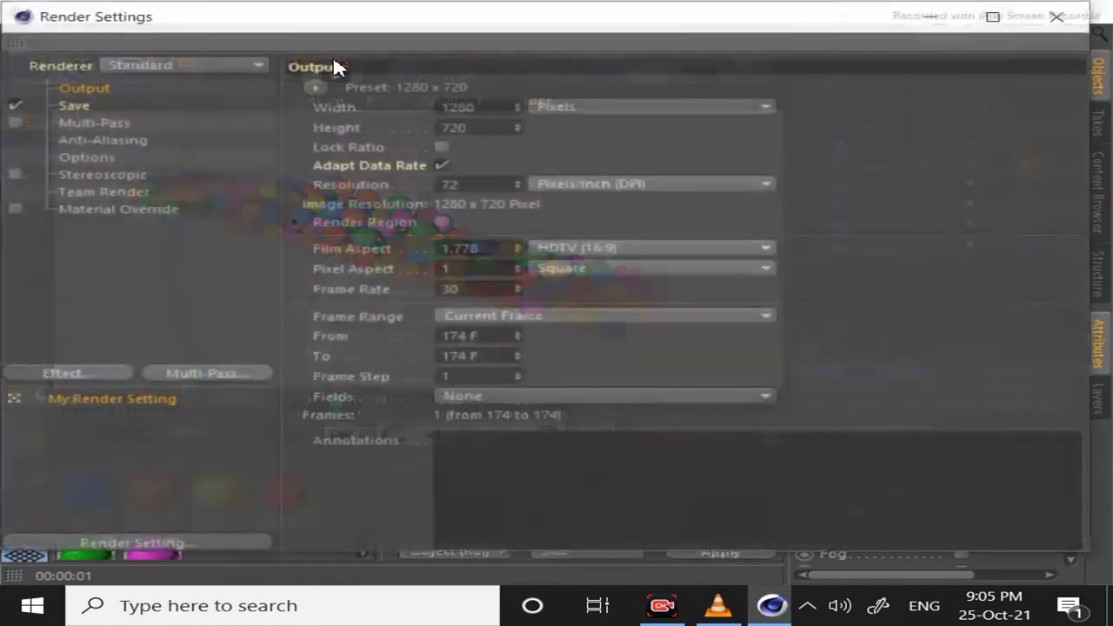
click(88, 380)
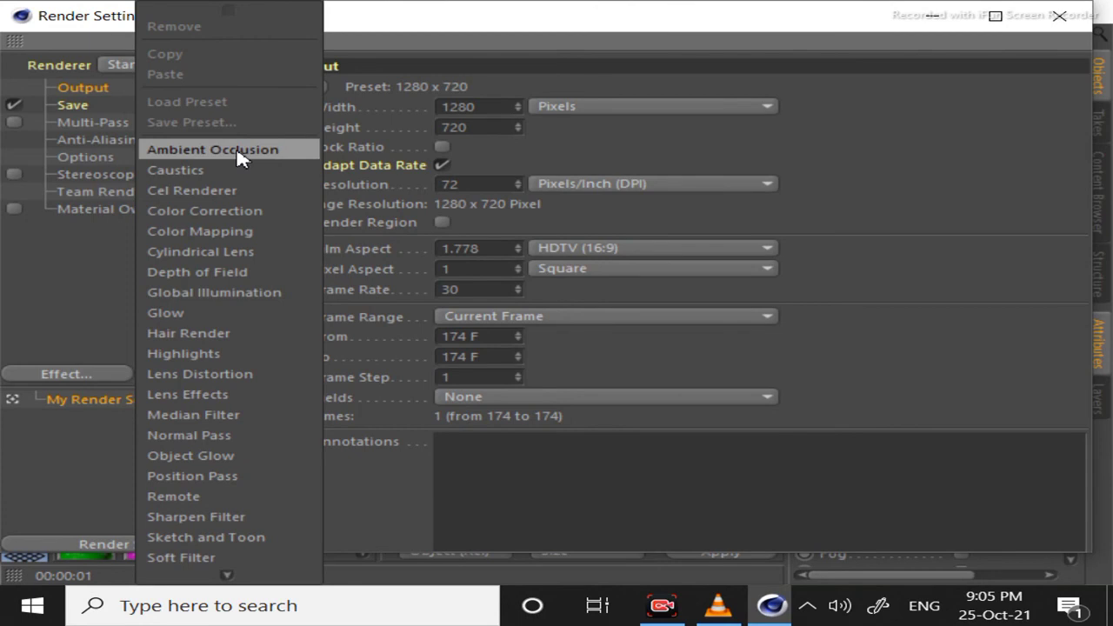
click(241, 157)
click(88, 375)
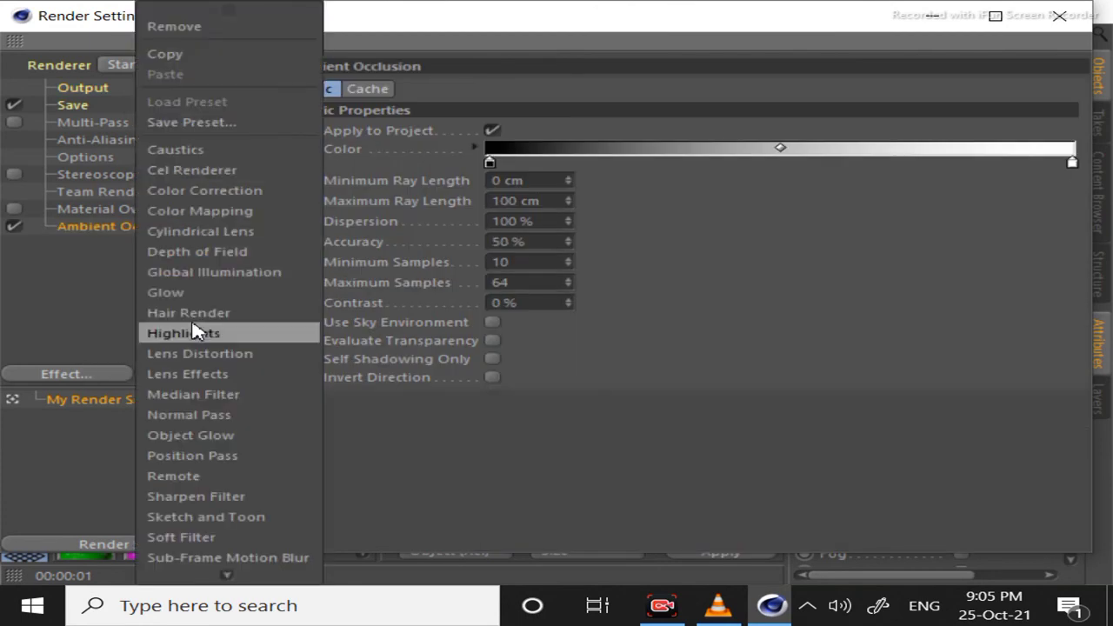
click(219, 277)
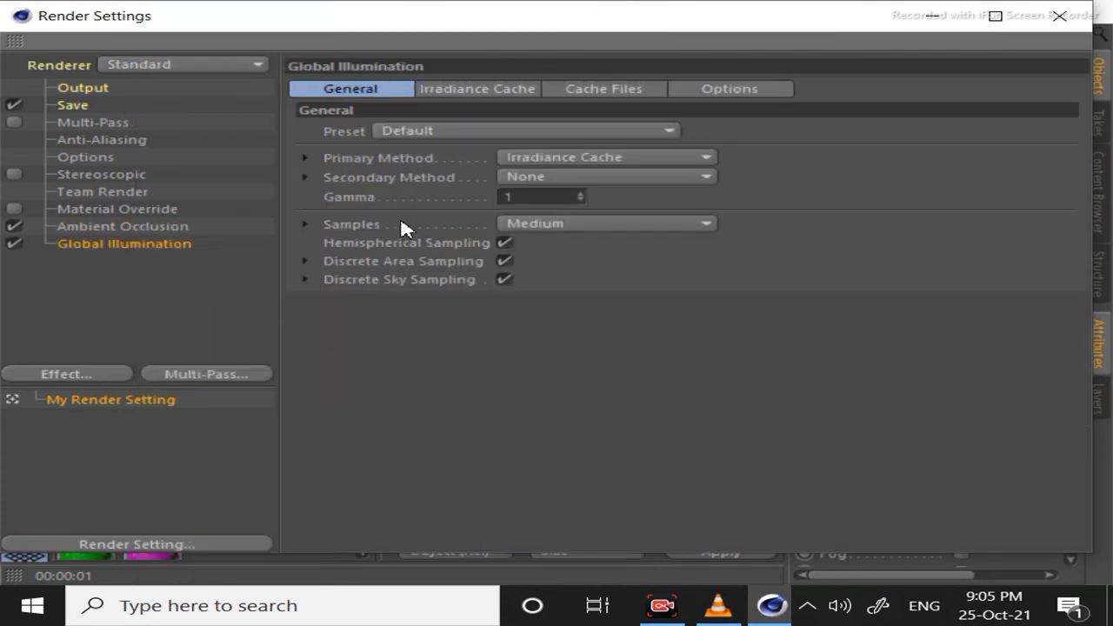
Set the output frame range to All Frames (0–400).
click(75, 109)
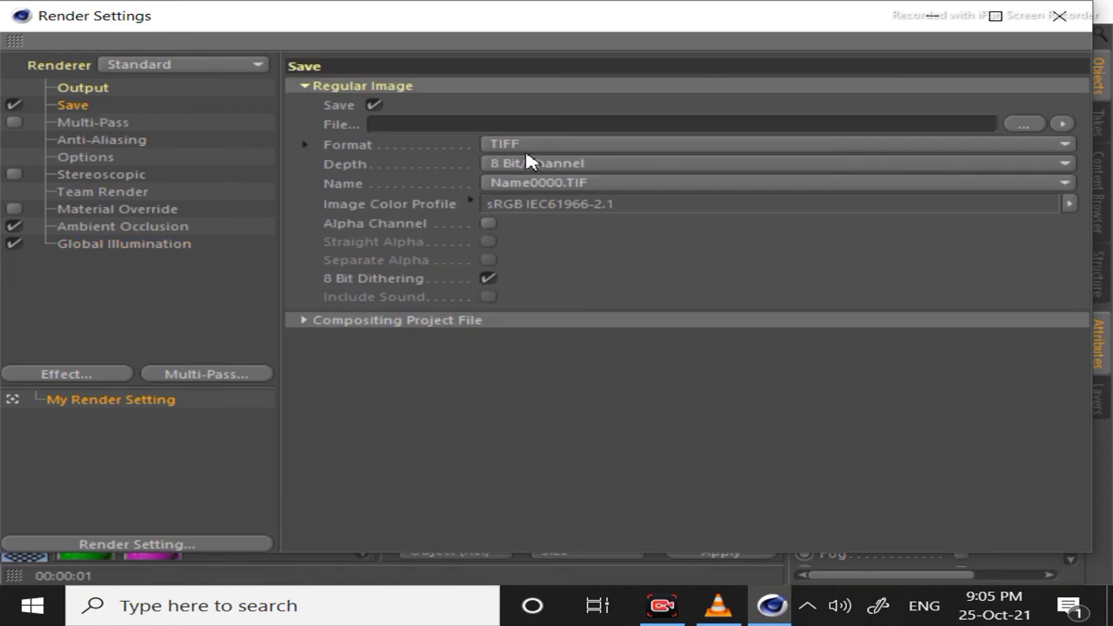
click(81, 89)
click(513, 316)
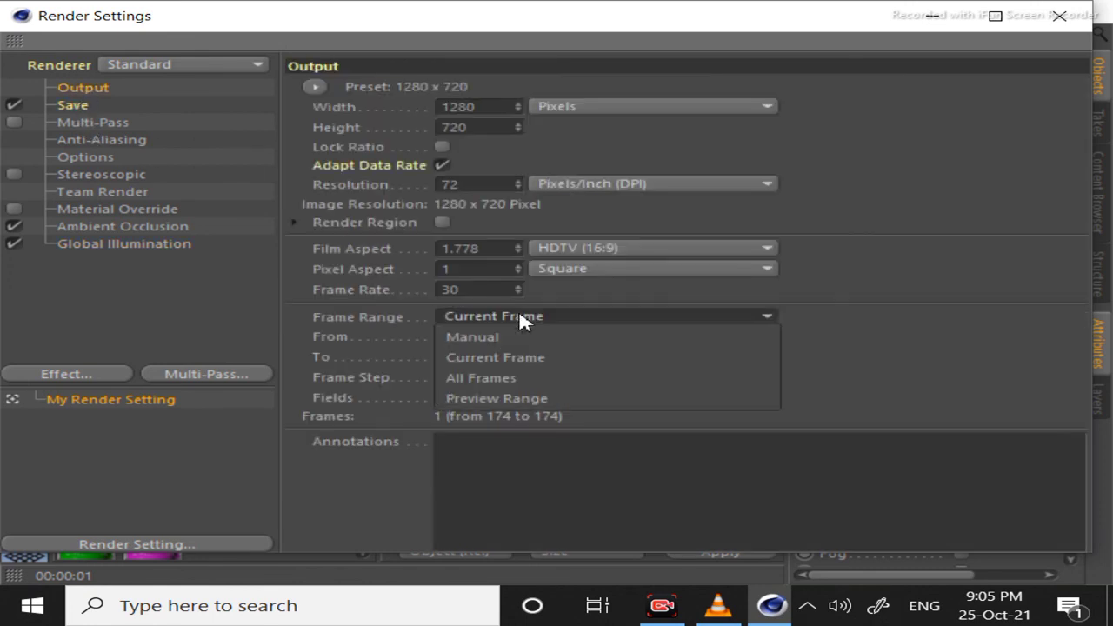
click(516, 377)
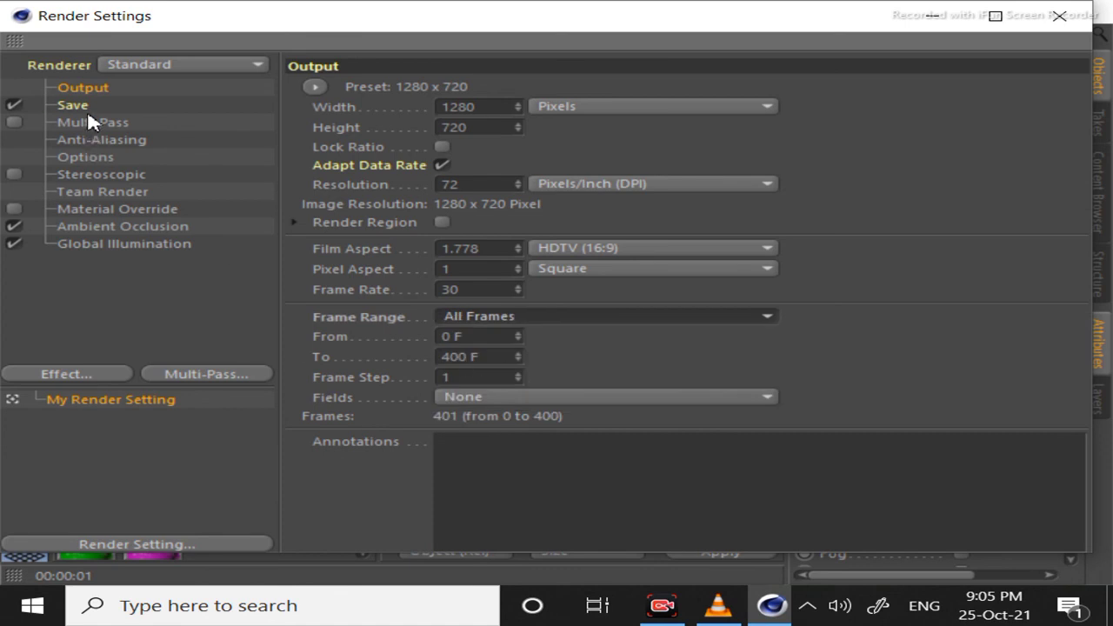
Set the save format to MP4 and browse for the output file location.
click(91, 121)
click(93, 89)
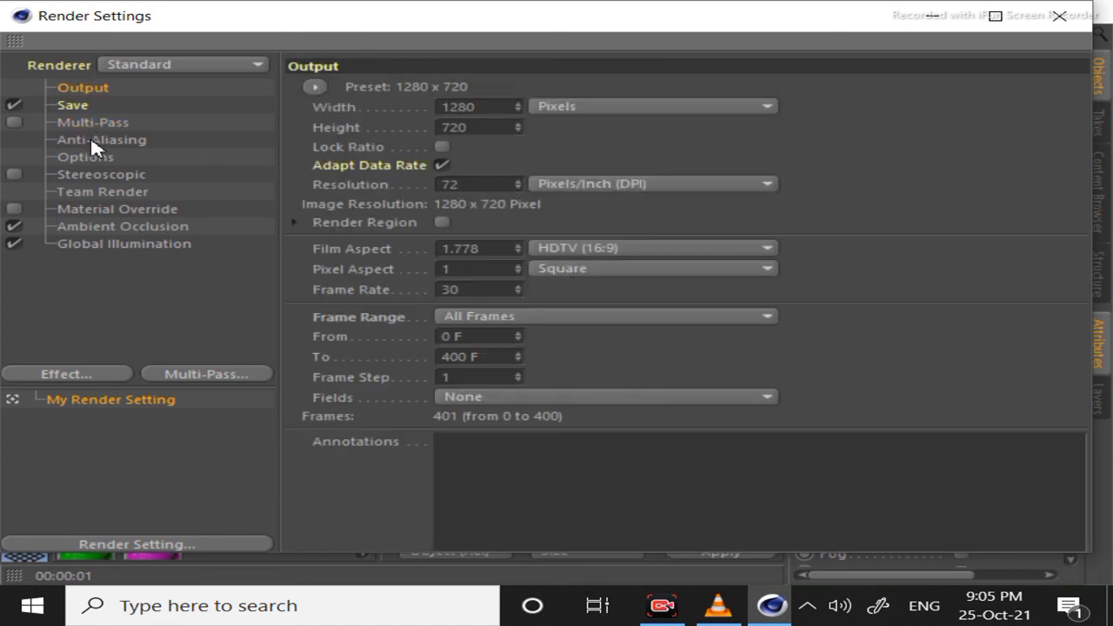
click(92, 122)
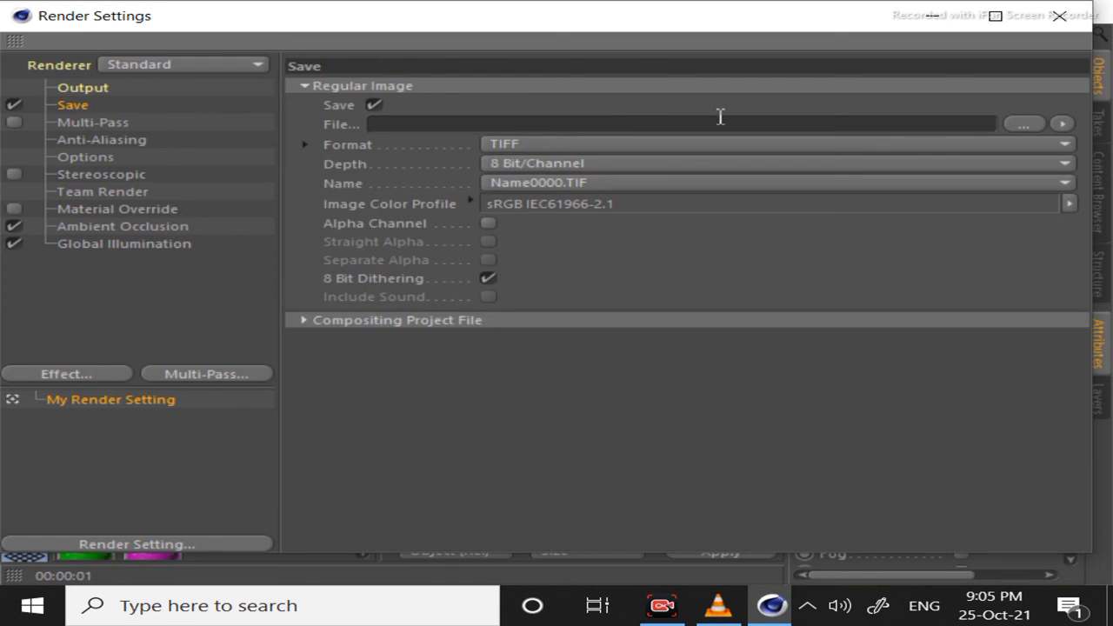
click(774, 148)
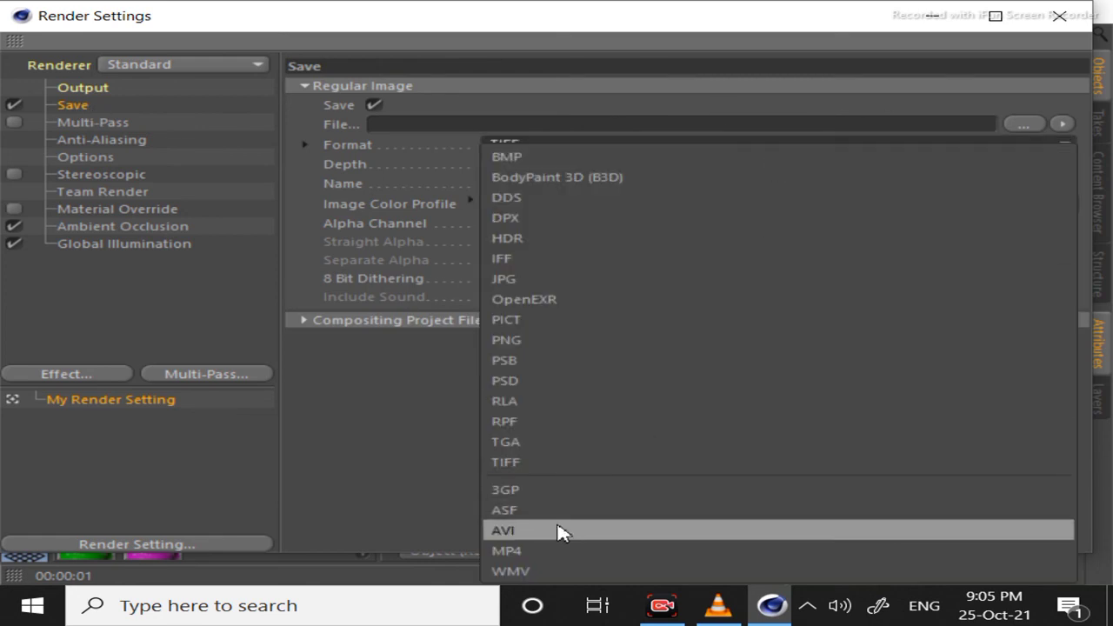
click(545, 551)
click(1022, 124)
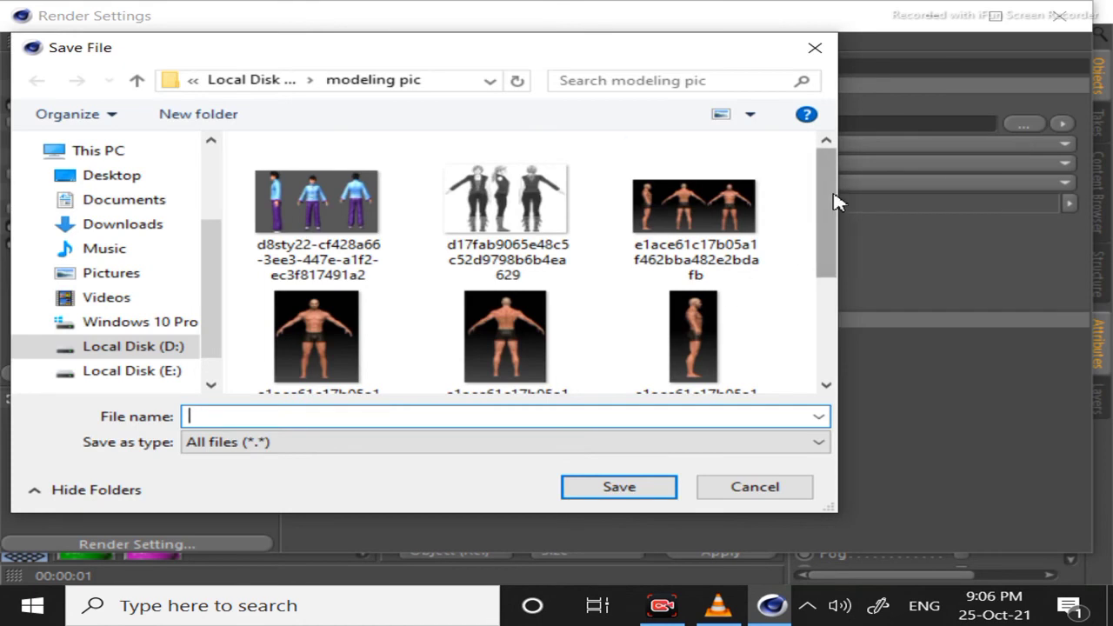
Save the render output as D:\modeling pic\12 and close Render Settings.
drag(828, 200, 826, 365)
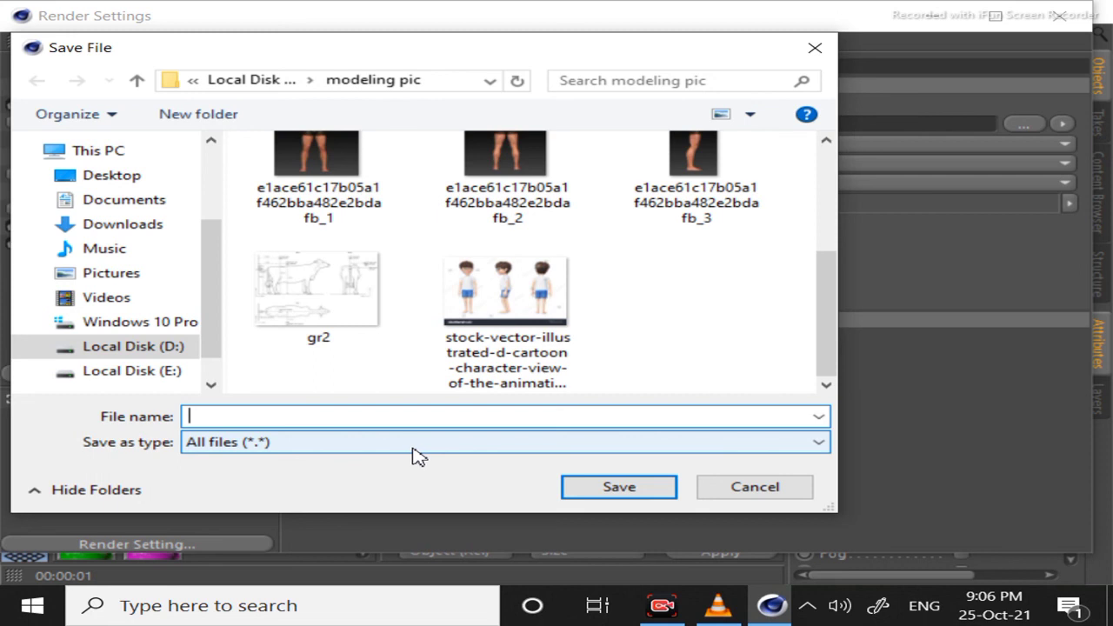
text(12)
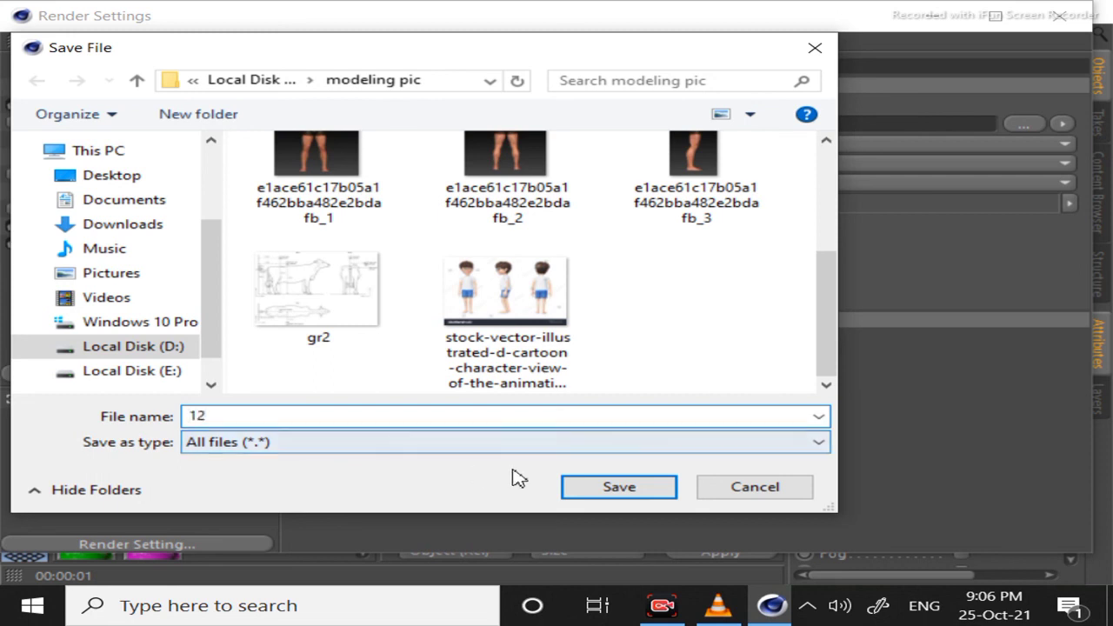
click(606, 488)
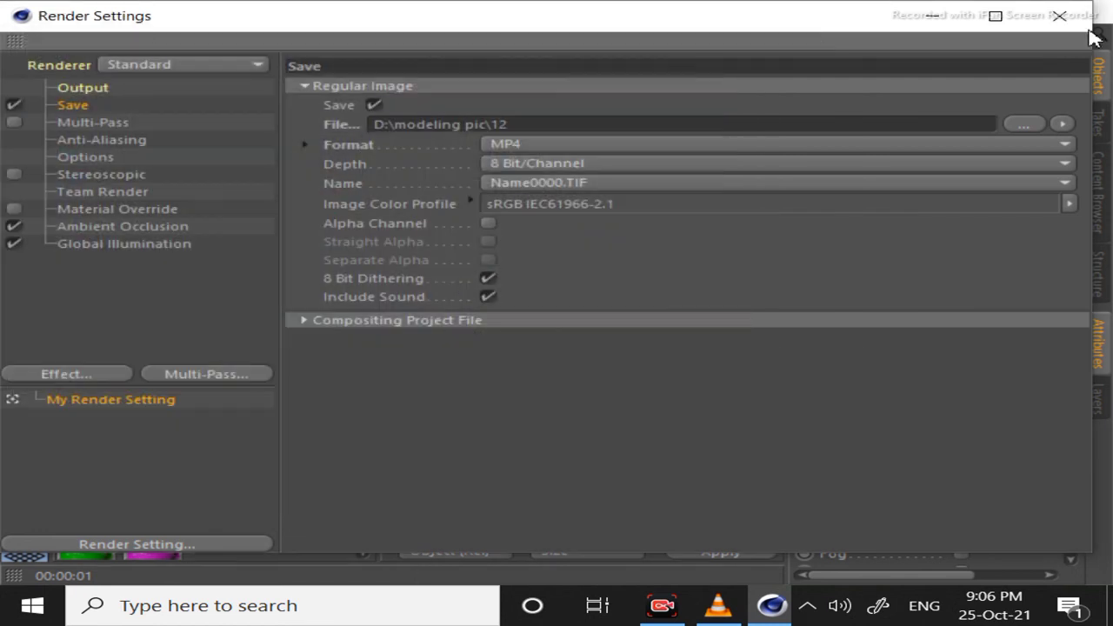
click(933, 25)
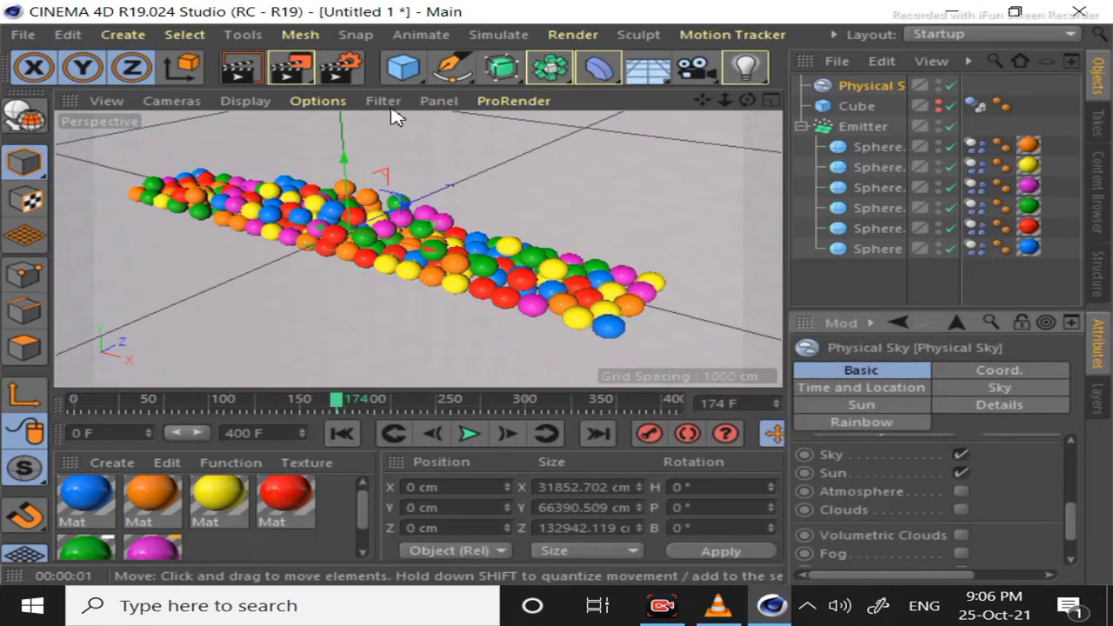
Render all takes to the Picture Viewer, accept the warning, and zoom to 39%.
click(304, 69)
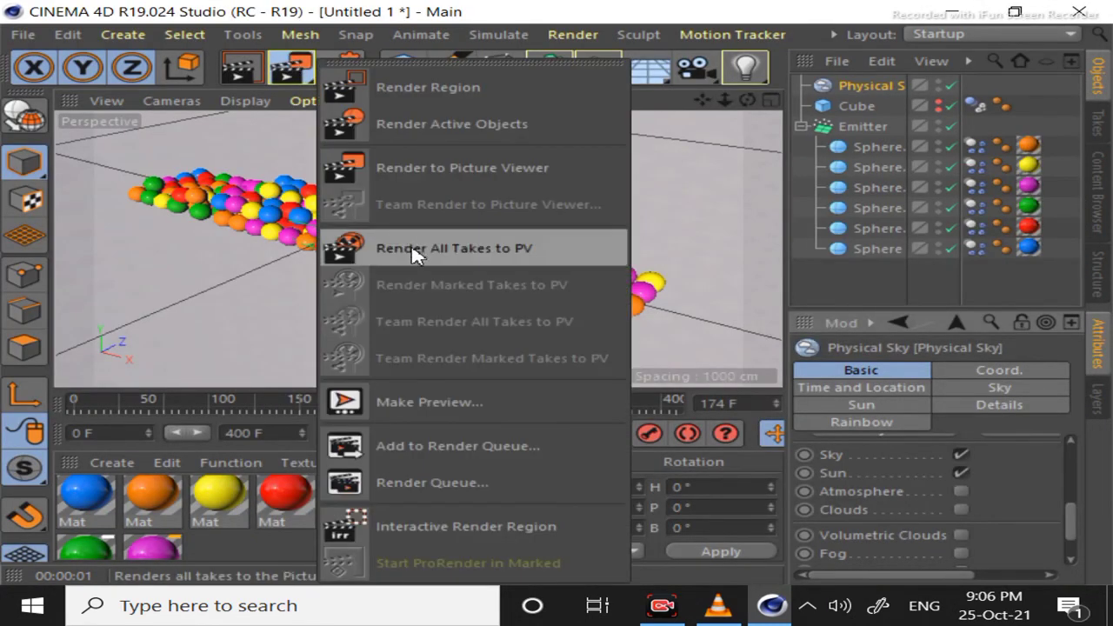
click(409, 250)
click(360, 397)
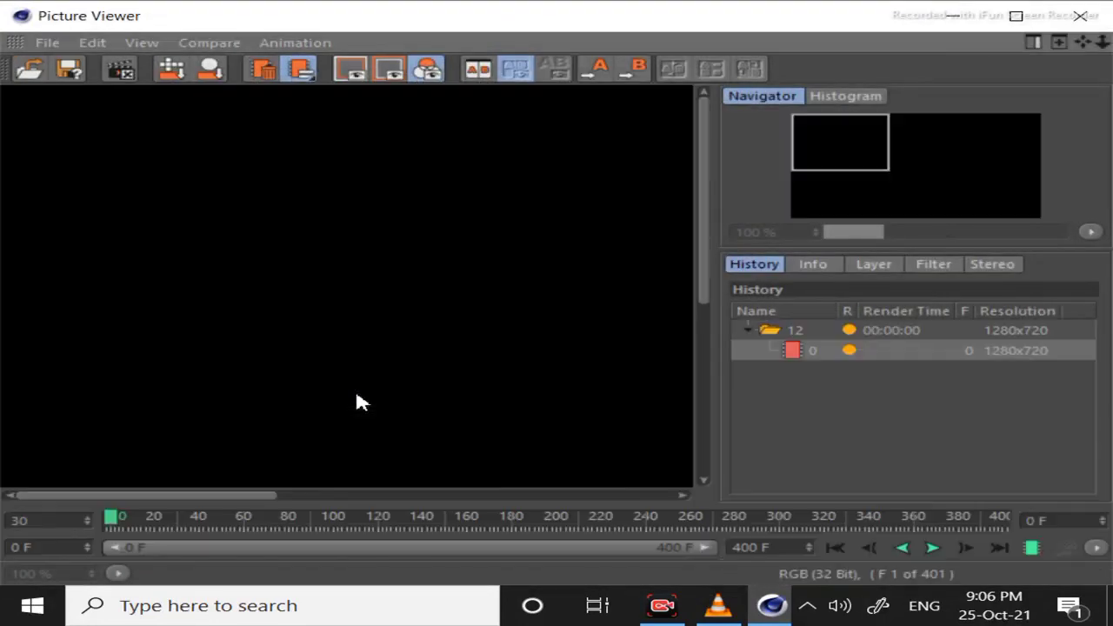
drag(884, 164, 923, 198)
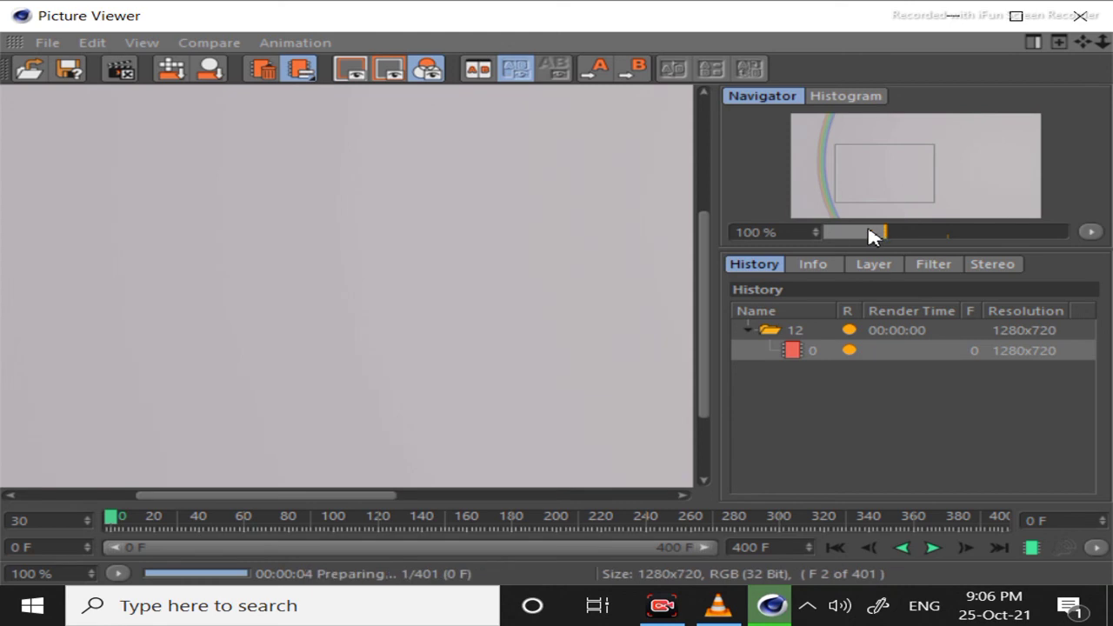
click(865, 233)
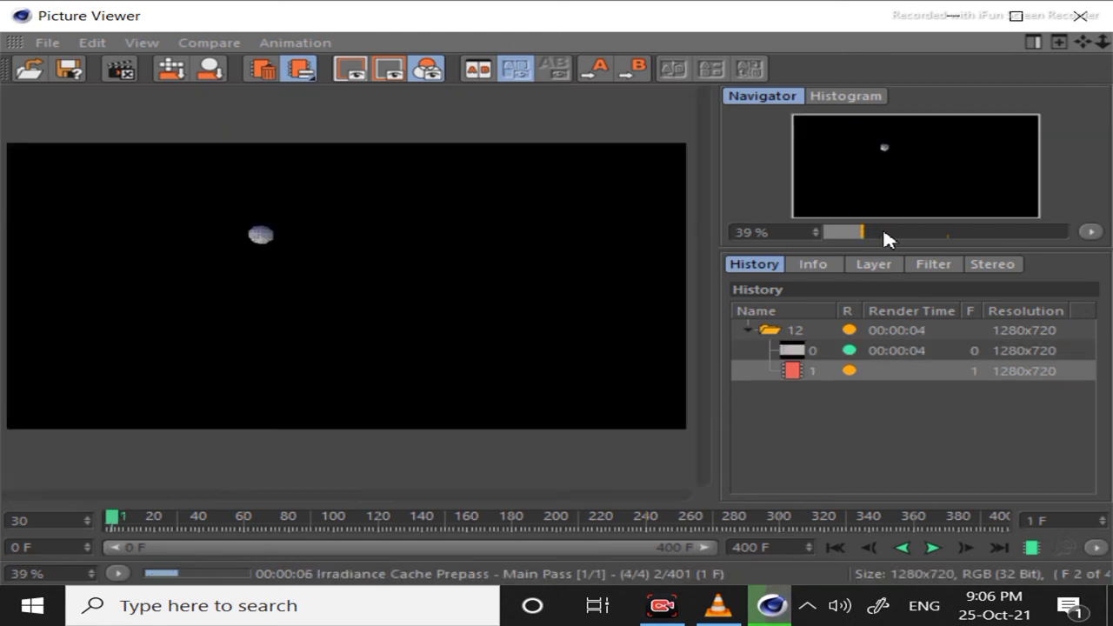